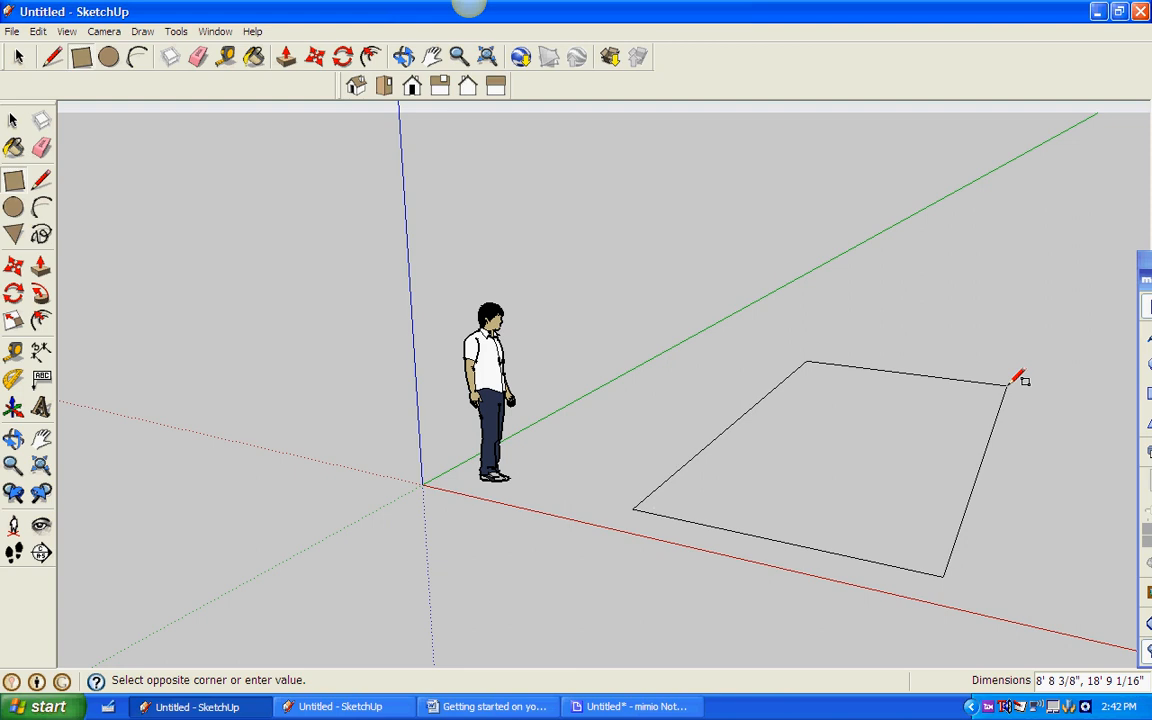
Step: Complete the ground rectangle with dimensions of 20',30'
text(20',30)
key(Return)
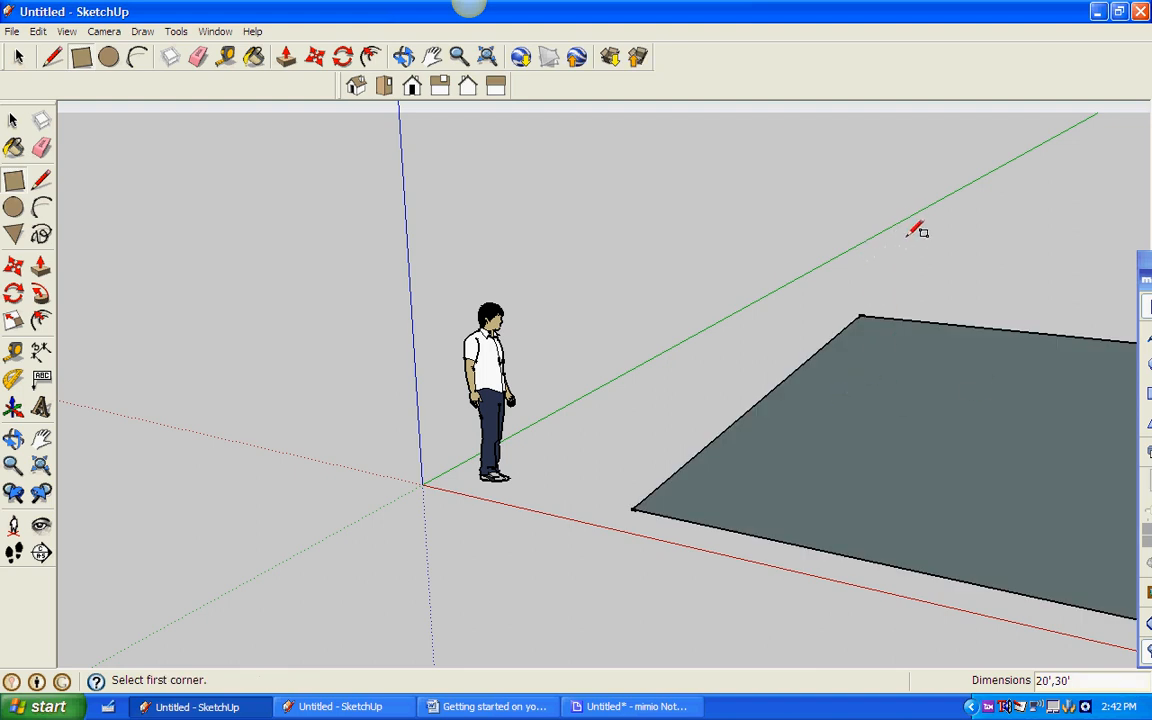
Step: Draw an arc from corner to corner across the rectangle's edge farthest from the origin, bulging outward about 5' 8"
middle_drag(917, 231, 740, 267)
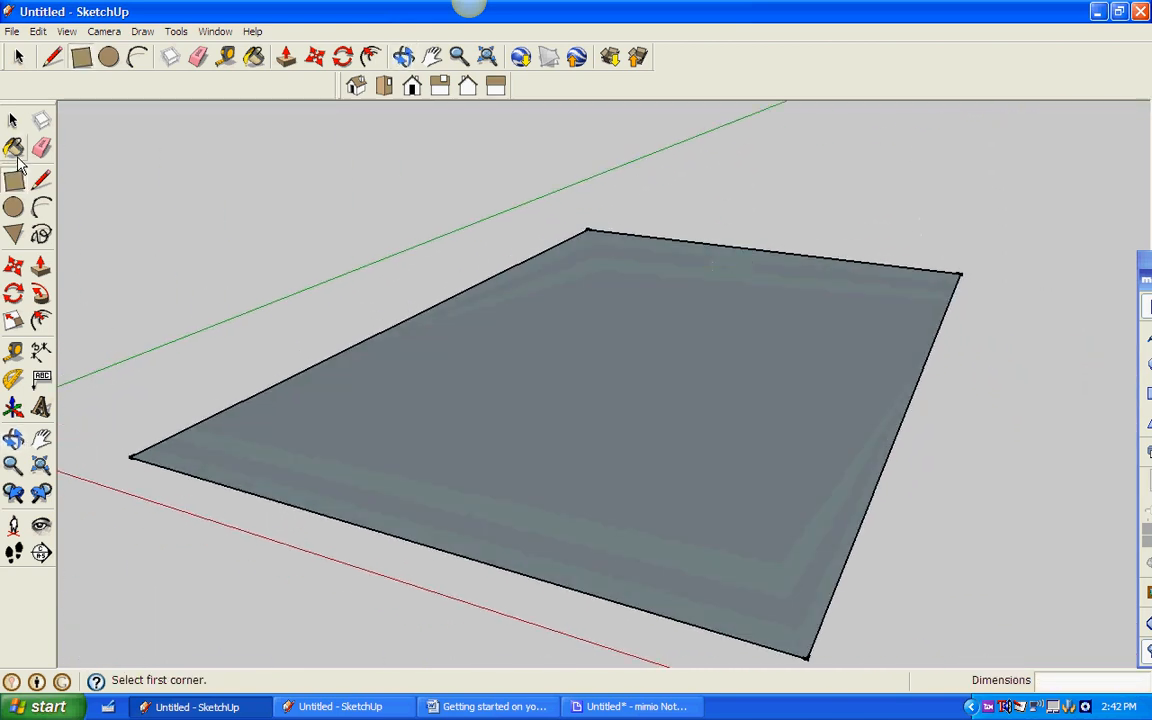
click(13, 207)
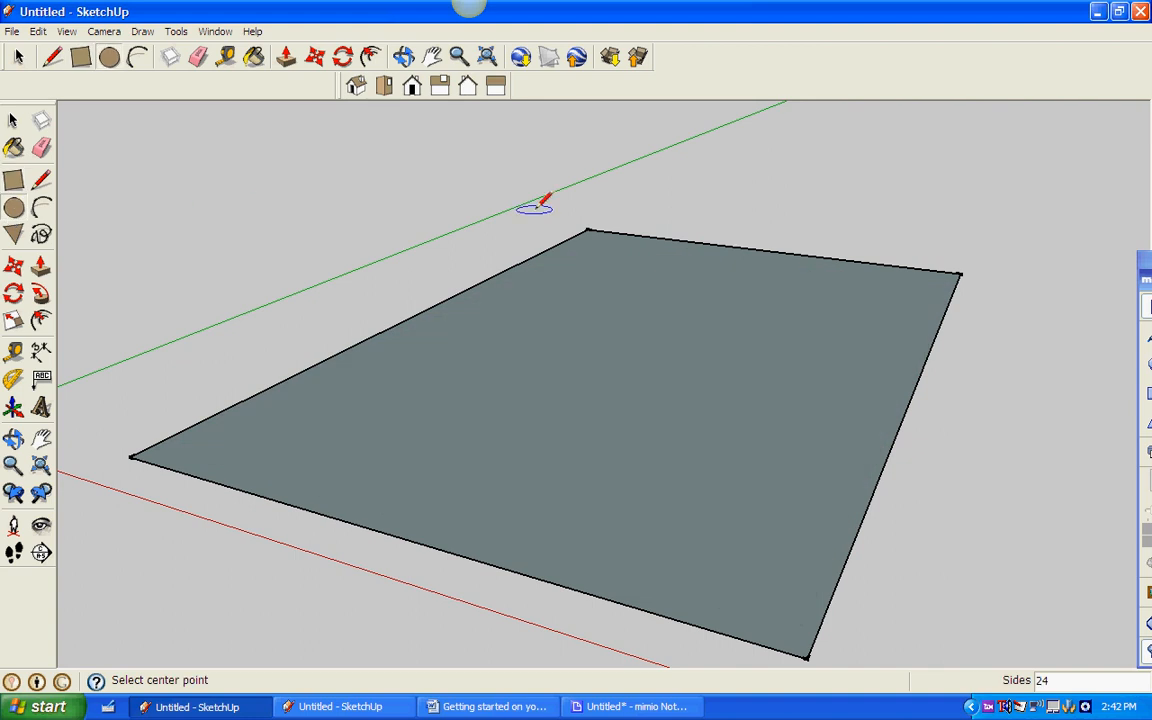
click(38, 207)
click(960, 273)
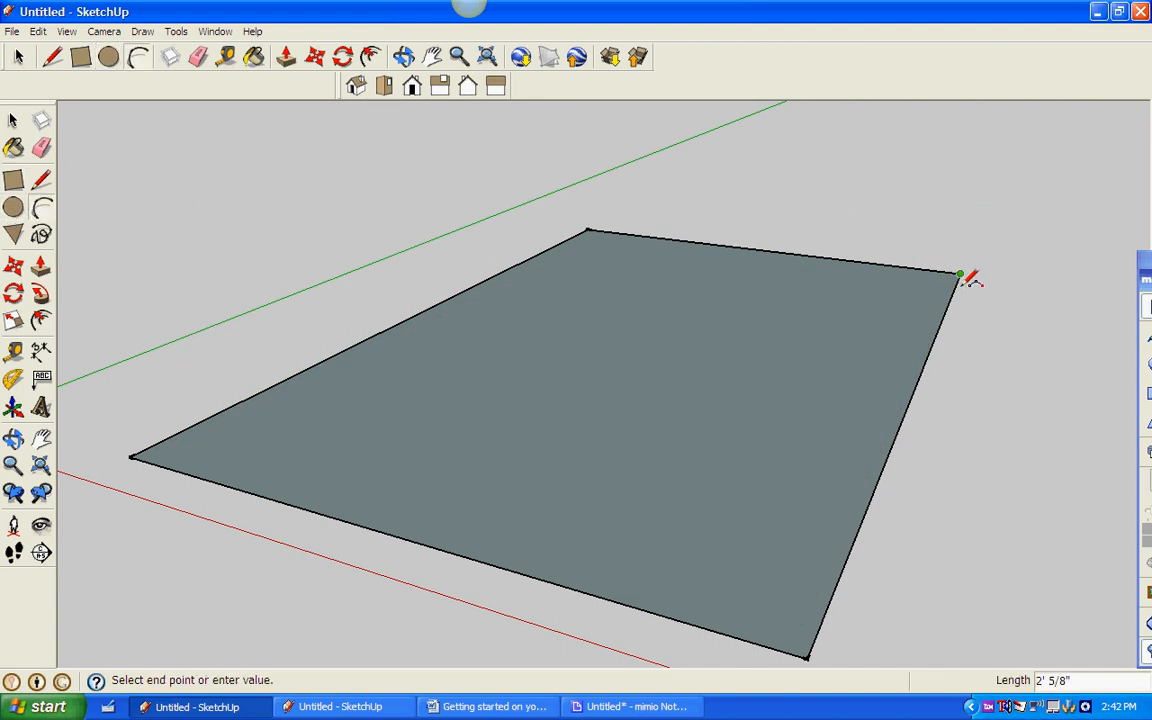
click(815, 651)
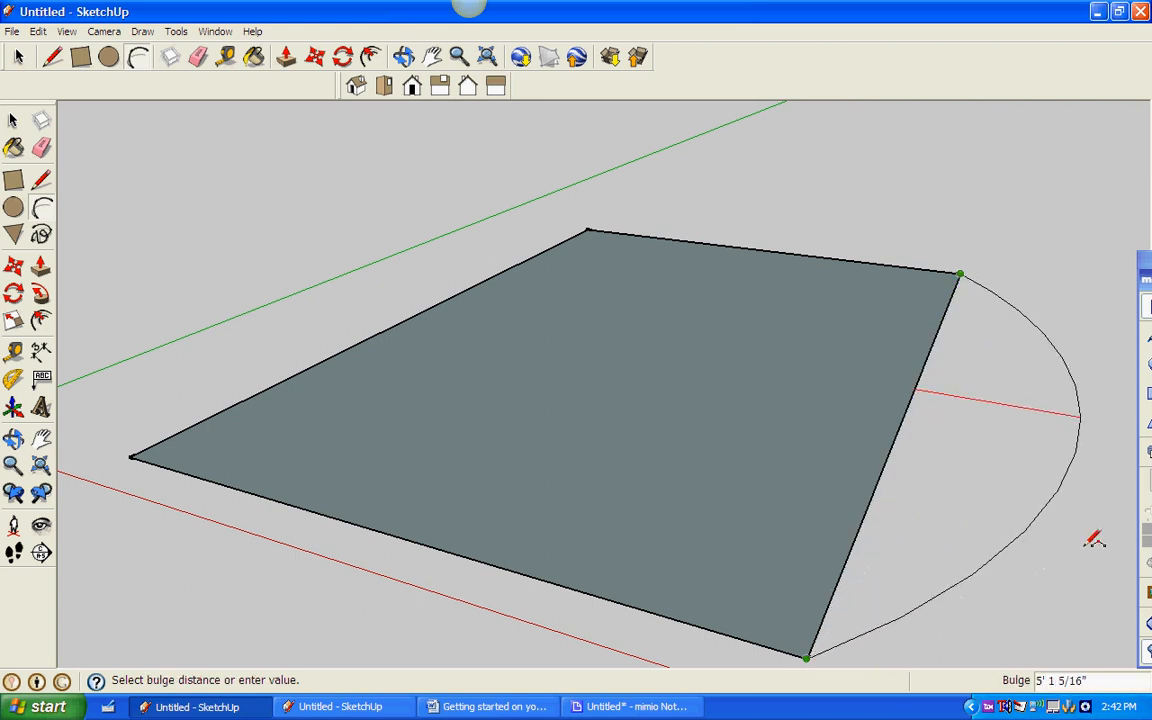
click(1115, 528)
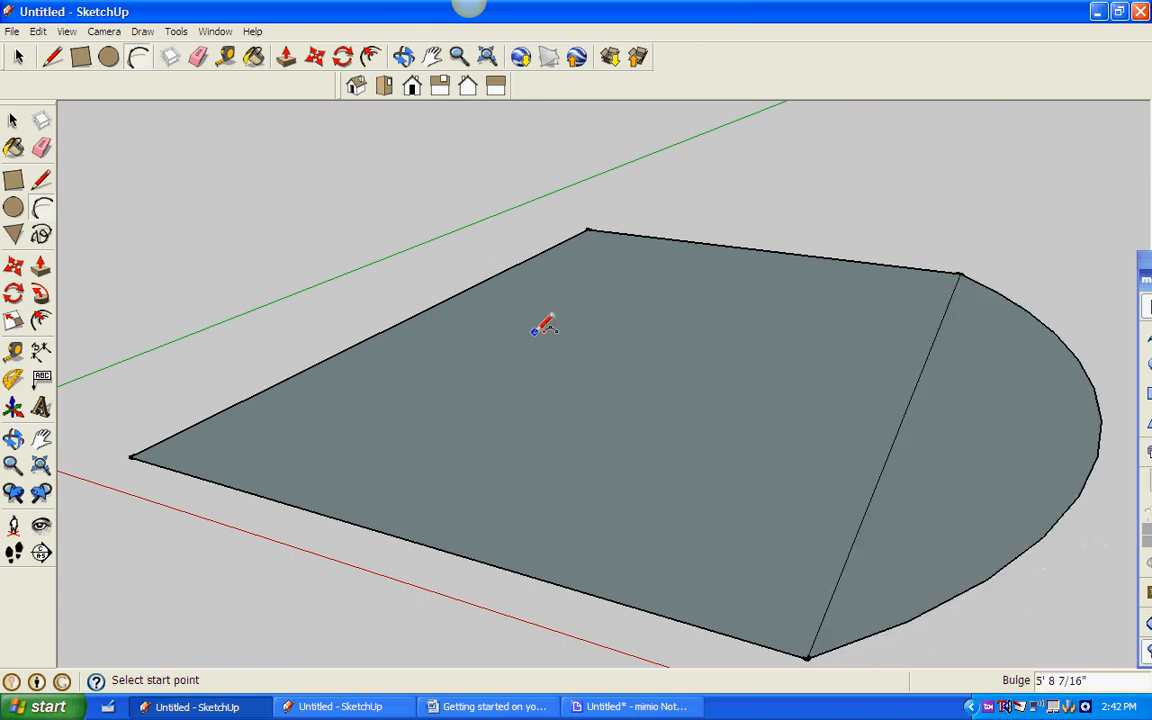
Step: Delete the straight edge dividing the rectangle from the arc segment so they form one face
click(14, 121)
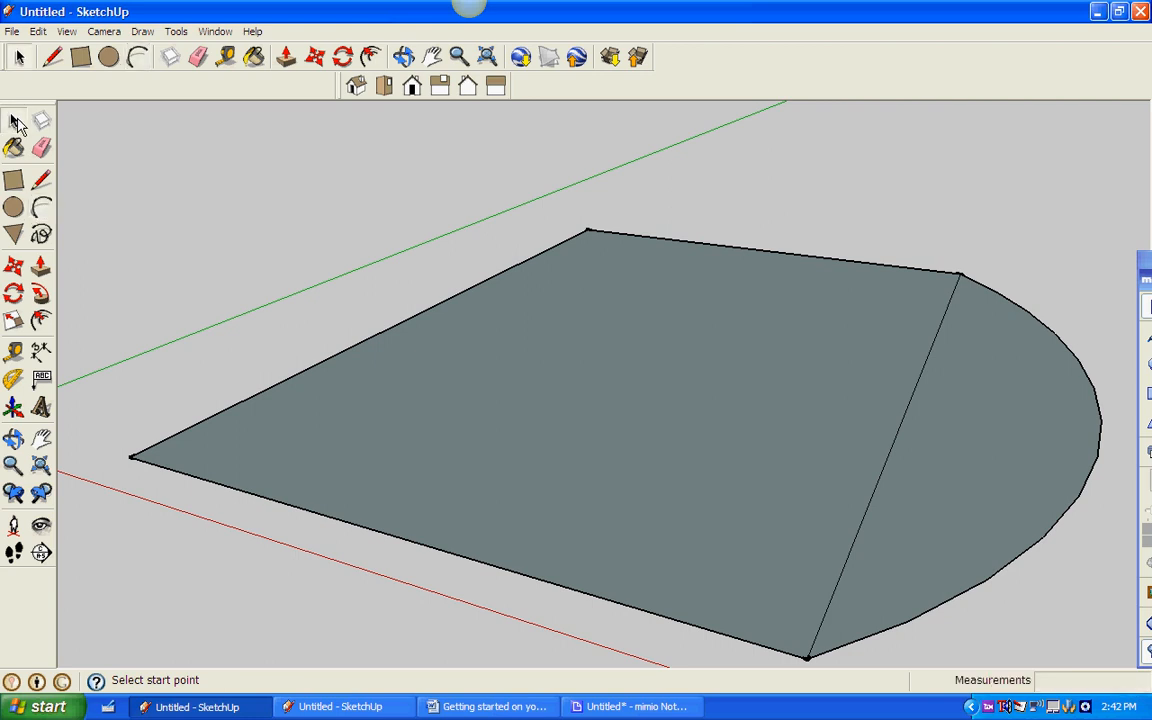
click(908, 410)
key(Delete)
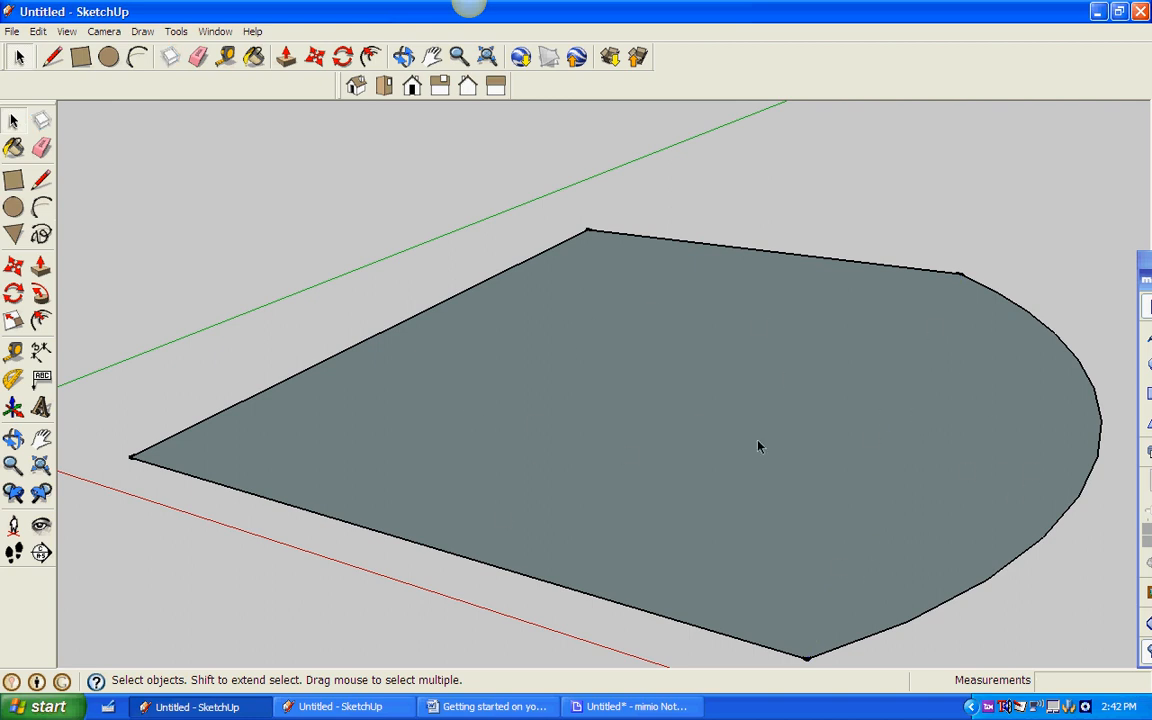
Step: Draw a rectangular notch outline with three lines, reaching 5' inward from the straight edge opposite the arc
click(41, 181)
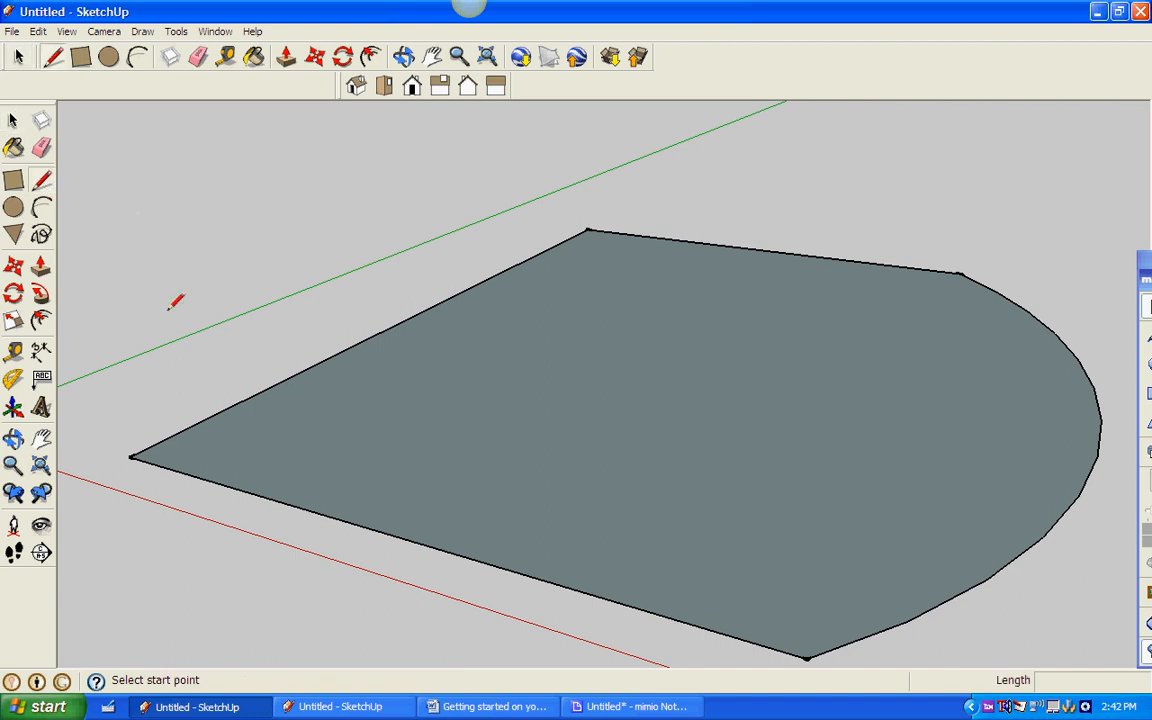
click(293, 376)
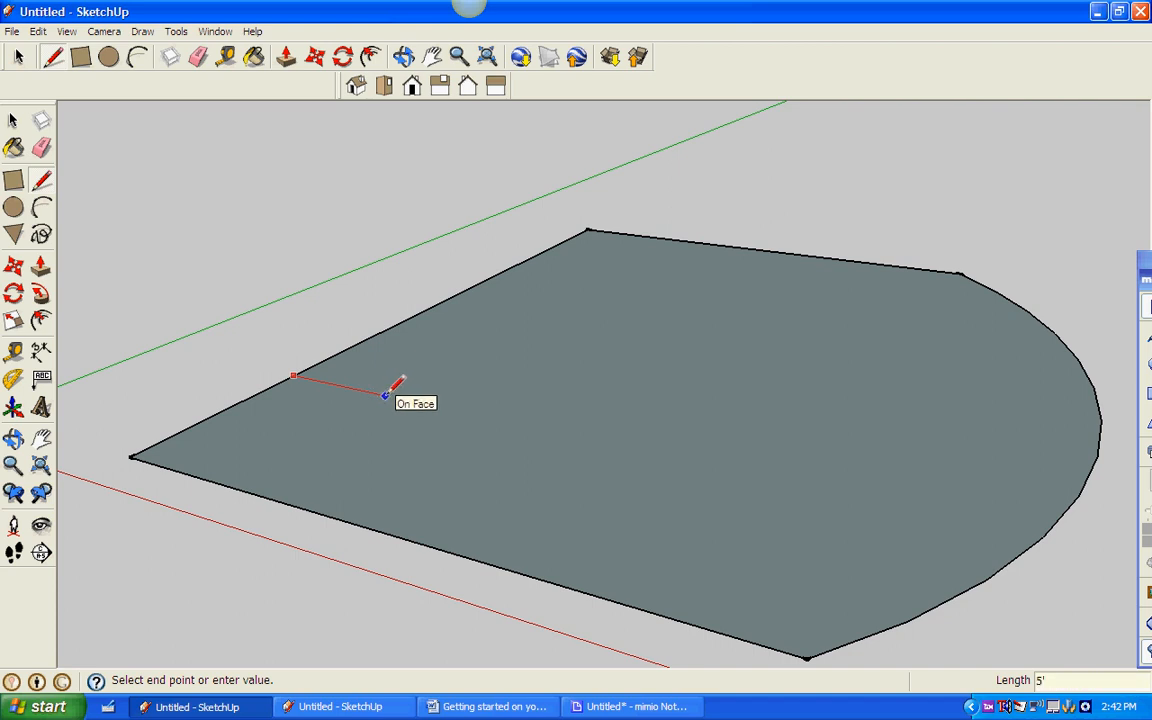
key(Return)
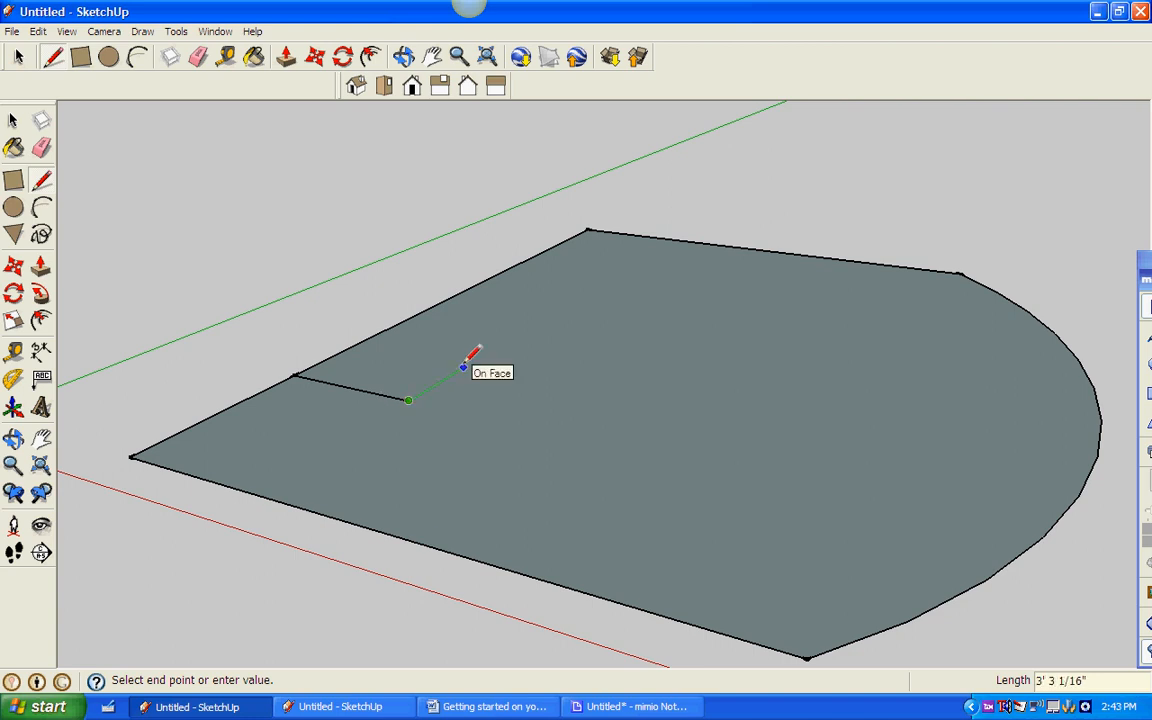
key(Return)
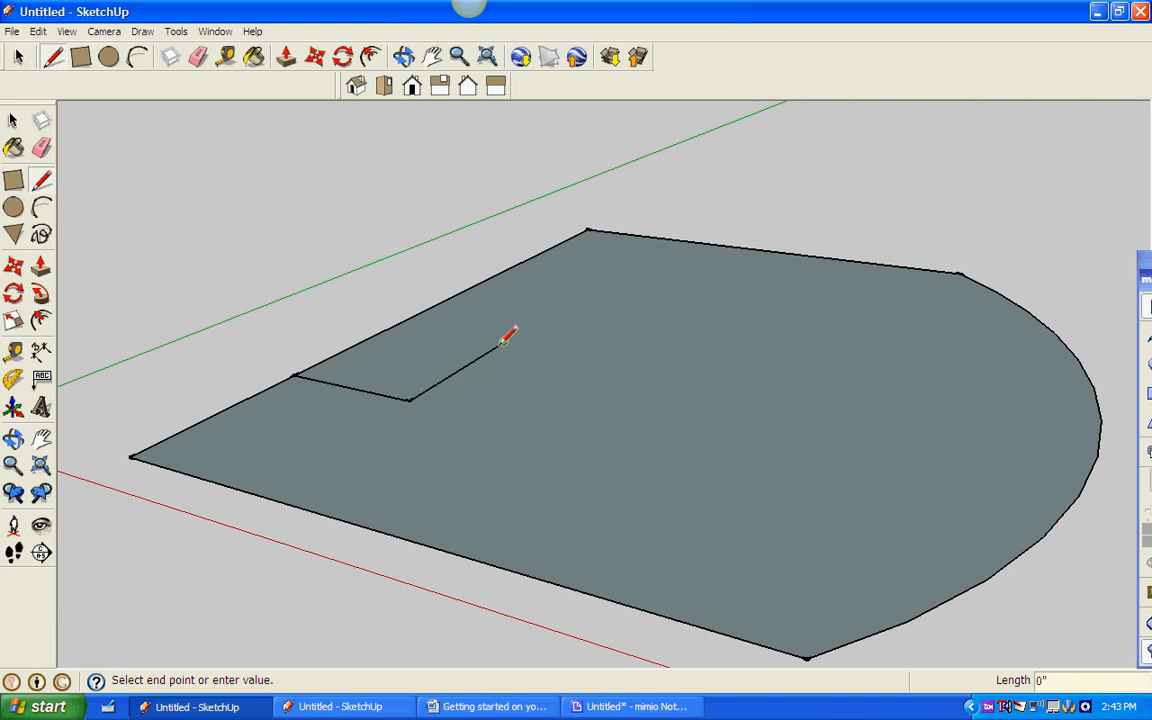
click(400, 321)
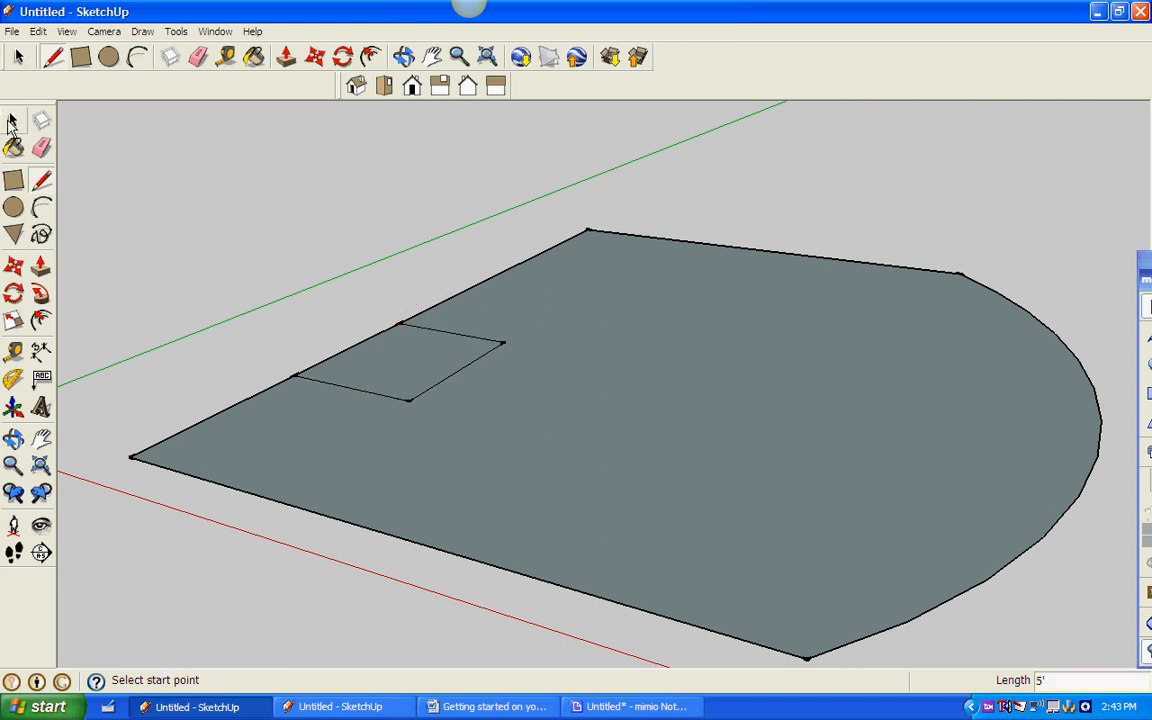
Step: Delete the outer edge segment between the notch lines to cut the recess out of the floor
click(13, 122)
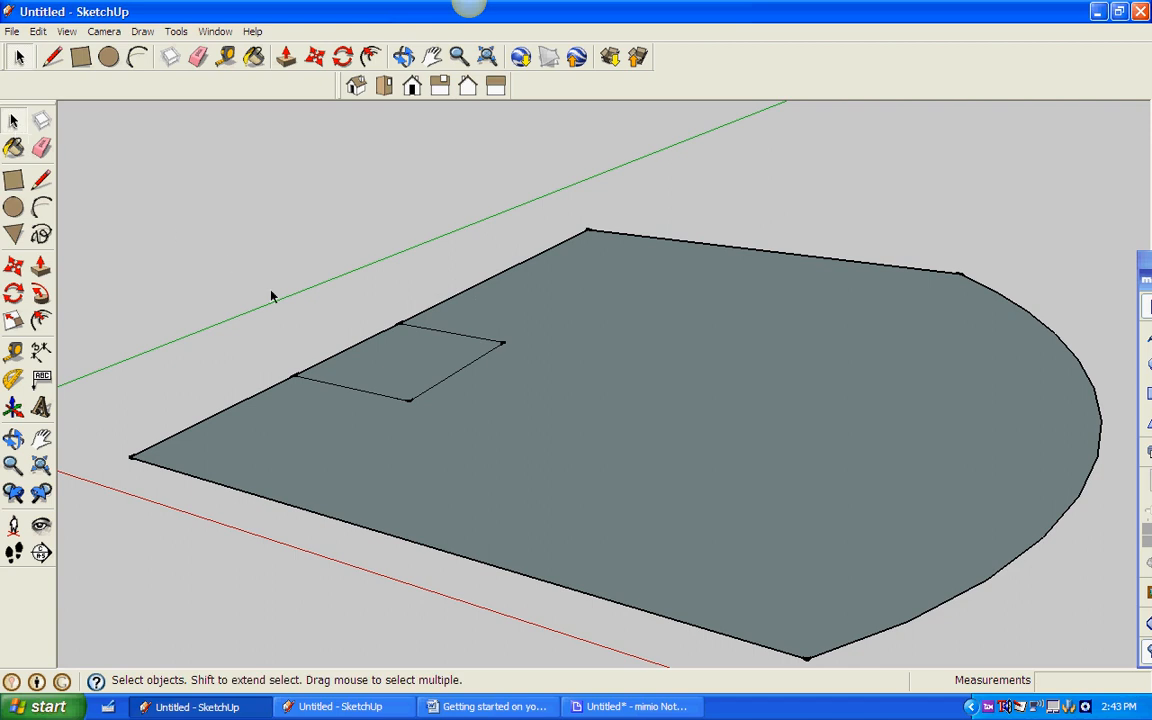
click(349, 353)
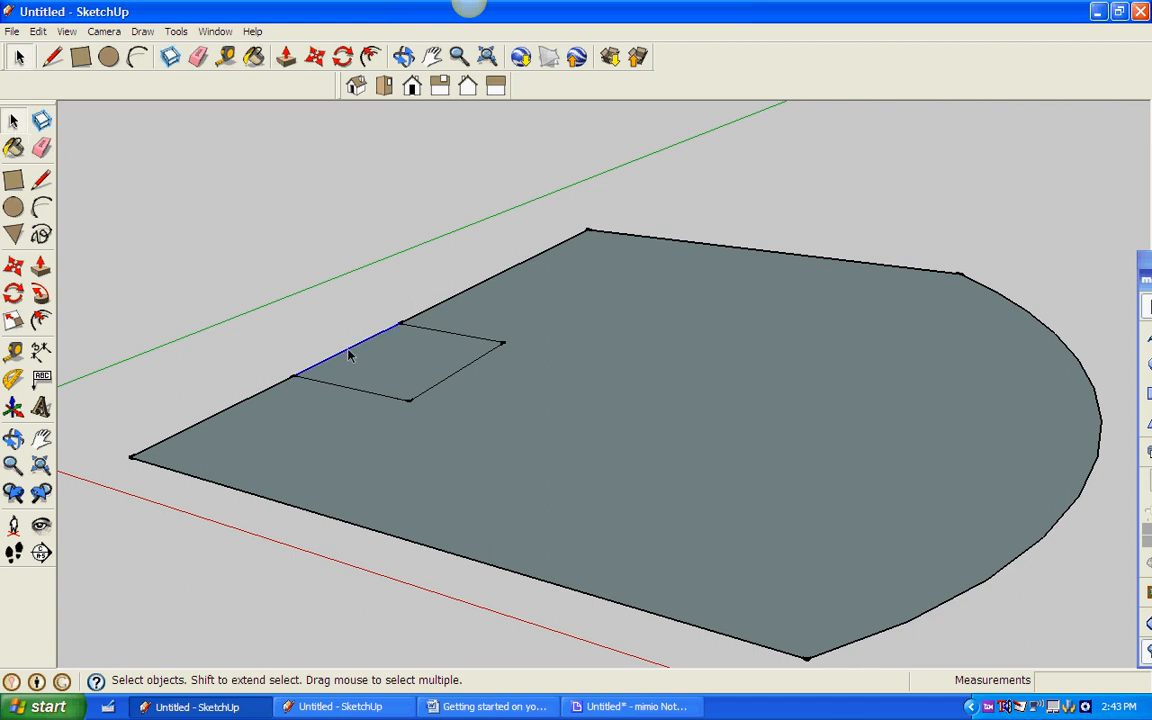
key(Delete)
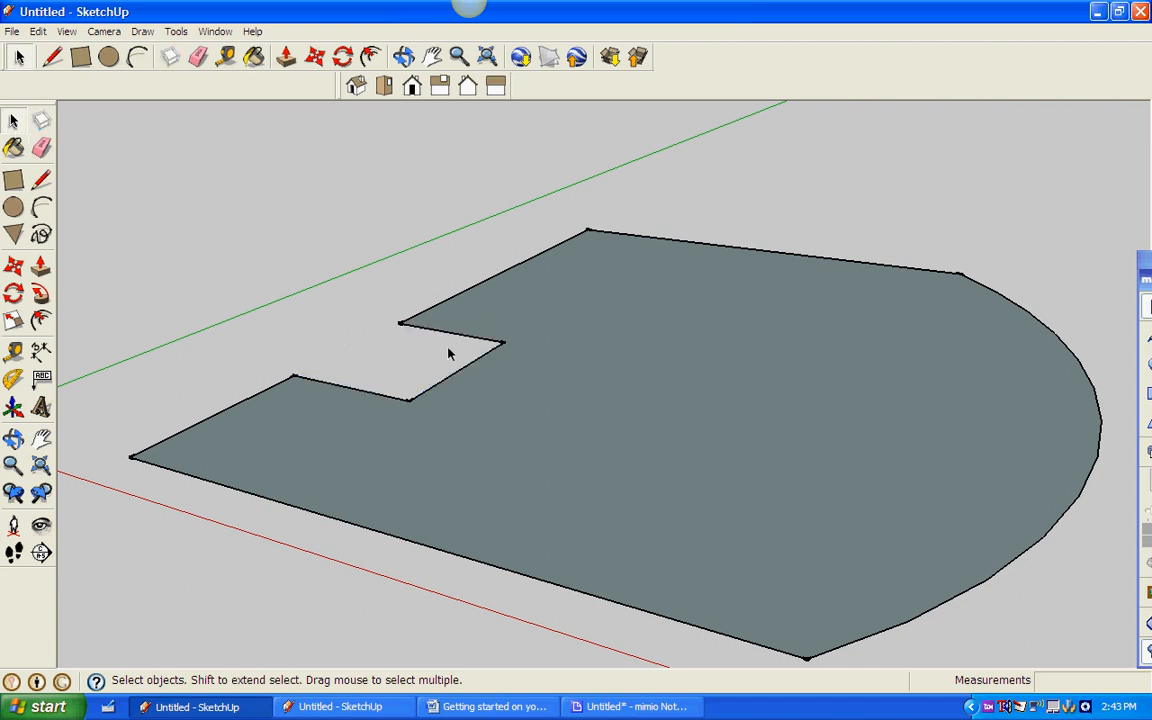
Step: Offset the whole floor outline inward by 6" to form the exterior wall thickness, and clear the selection
middle_drag(561, 229, 754, 295)
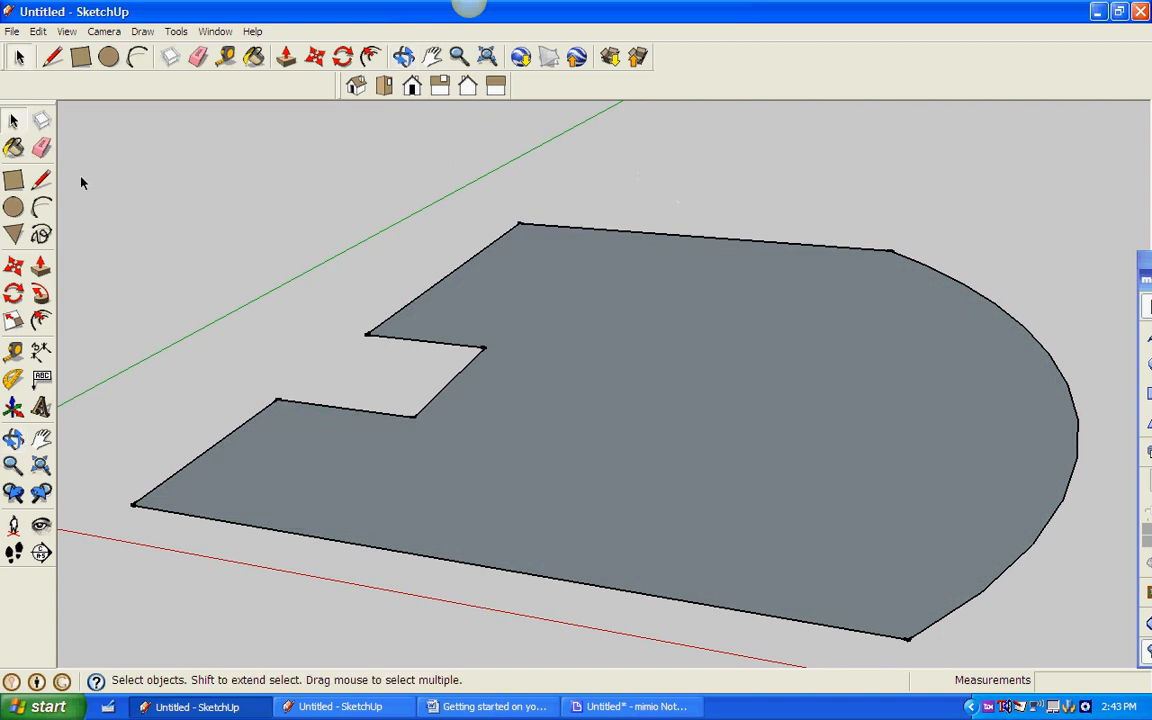
click(40, 321)
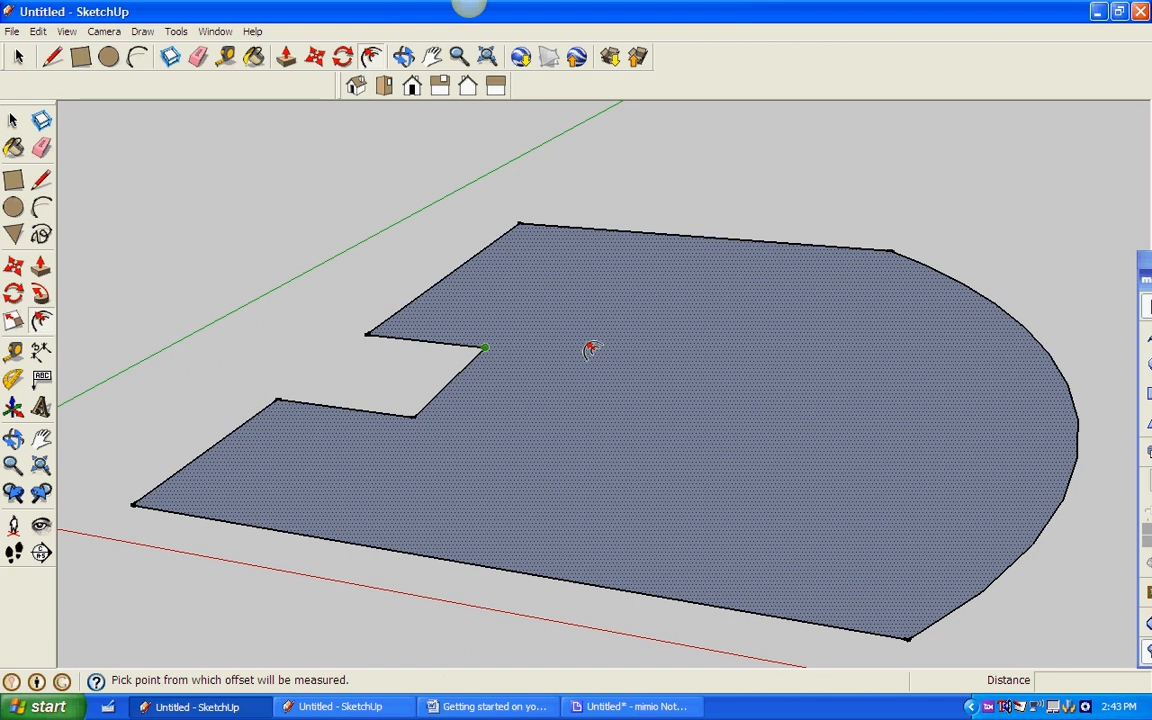
click(746, 362)
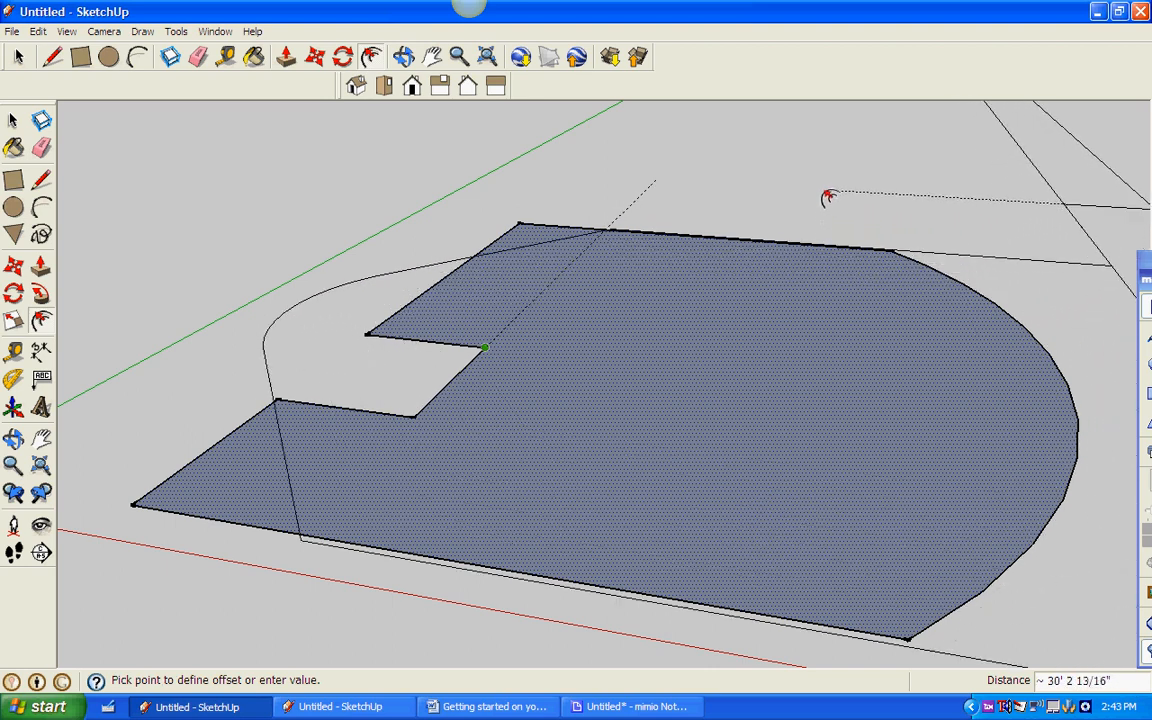
key(Escape)
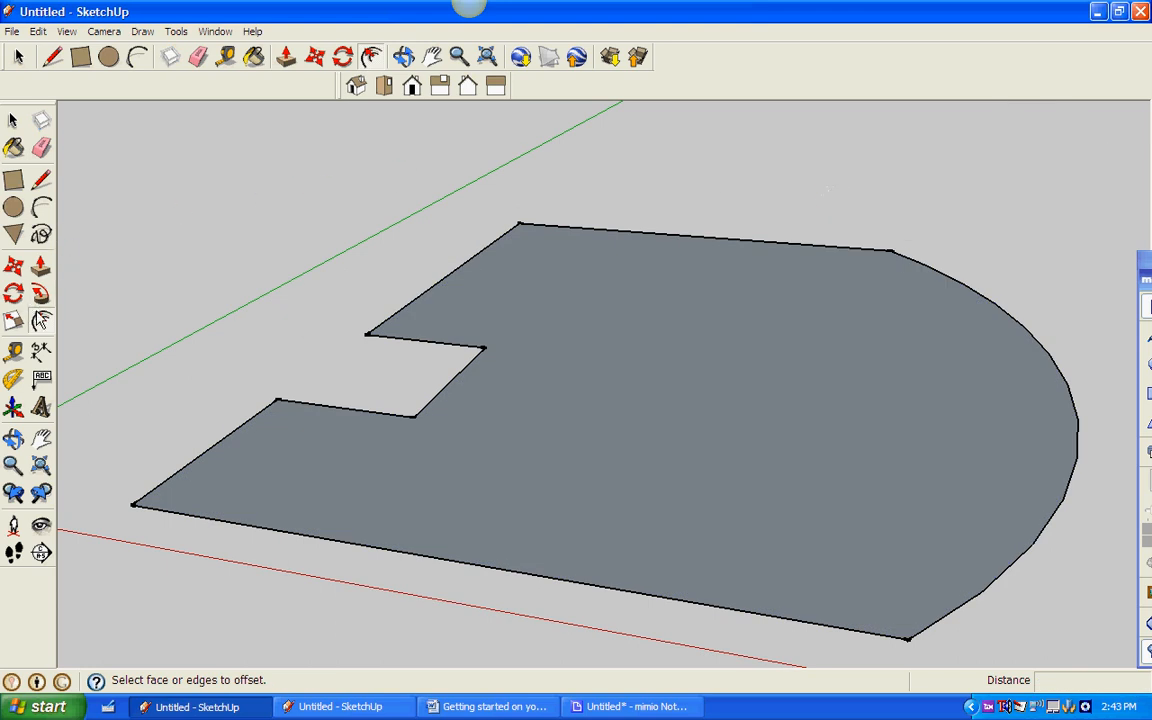
click(764, 409)
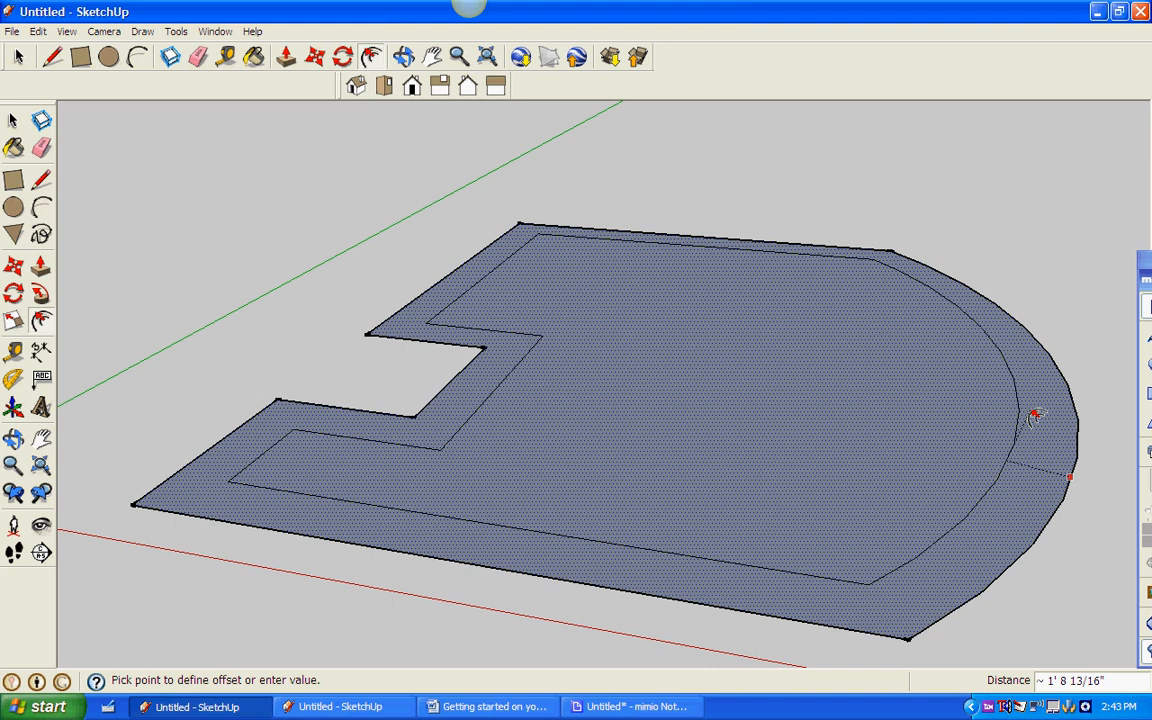
text(6)
key(Return)
middle_drag(490, 514, 418, 465)
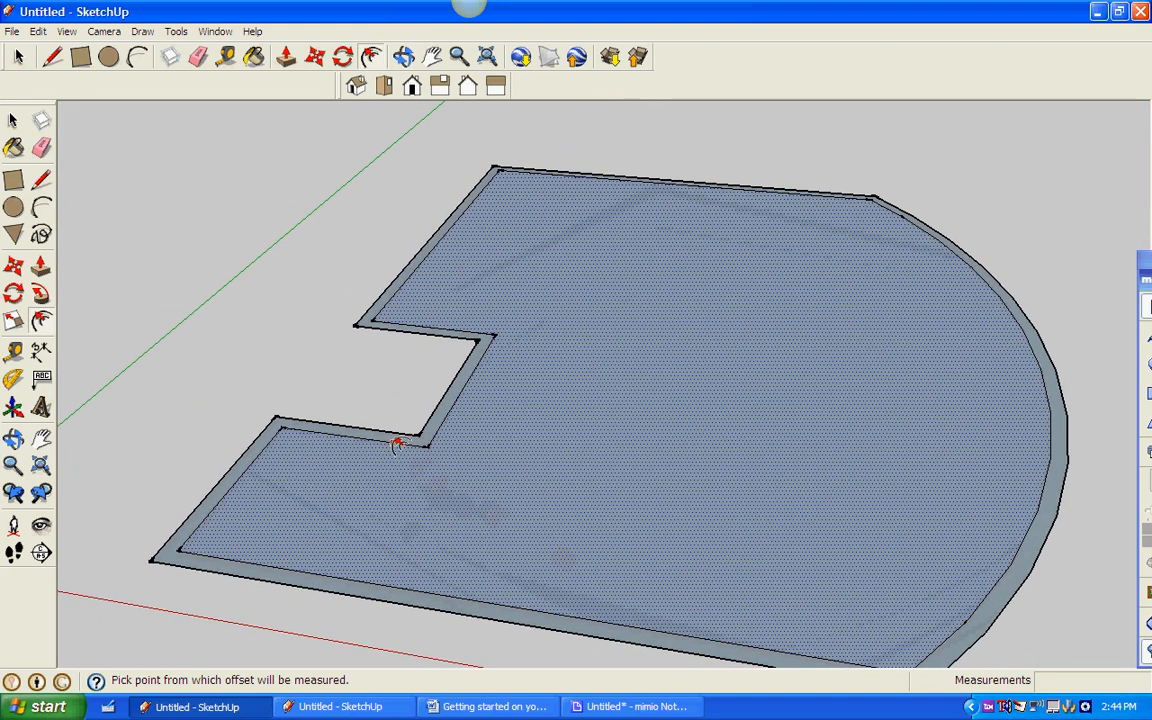
middle_drag(525, 460, 624, 452)
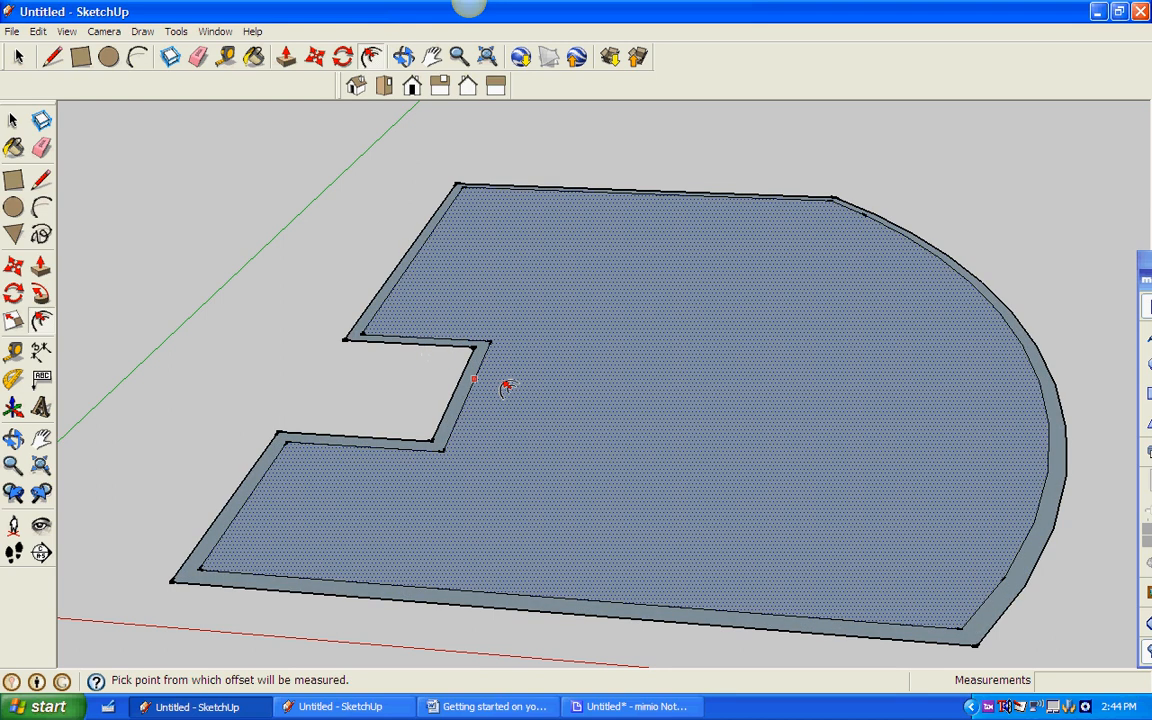
click(338, 270)
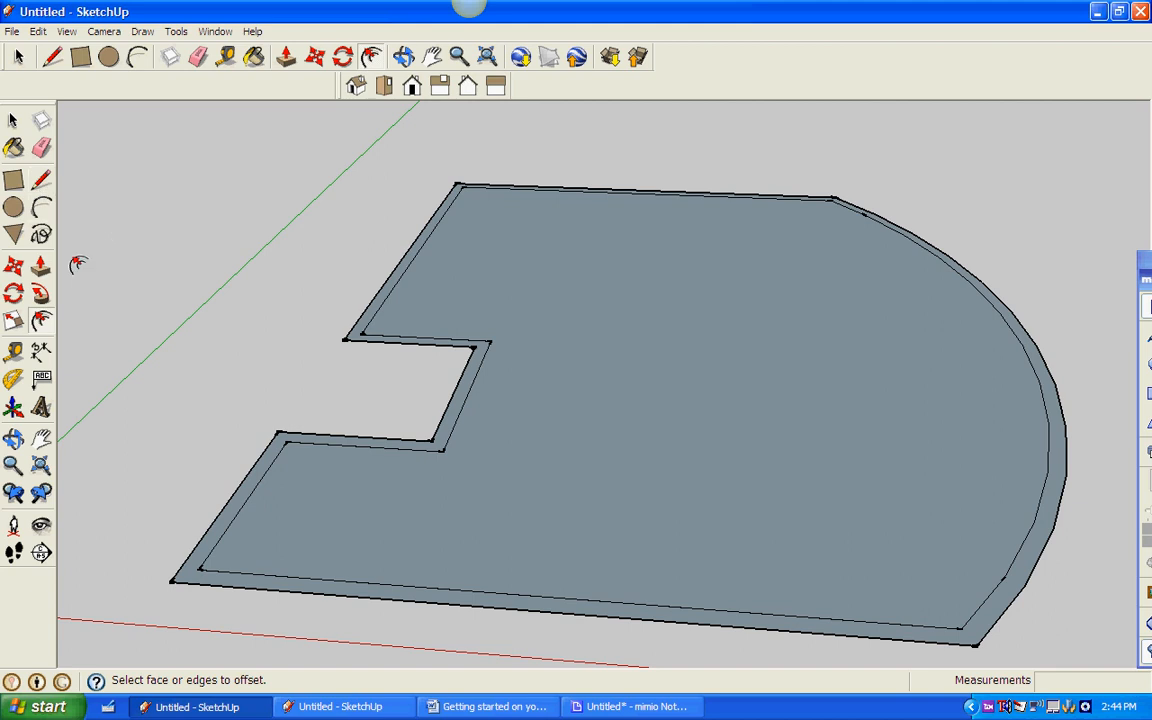
Step: Place a guide point with the Tape Measure 5' along the long inner wall edge from its corner at the arc
click(14, 355)
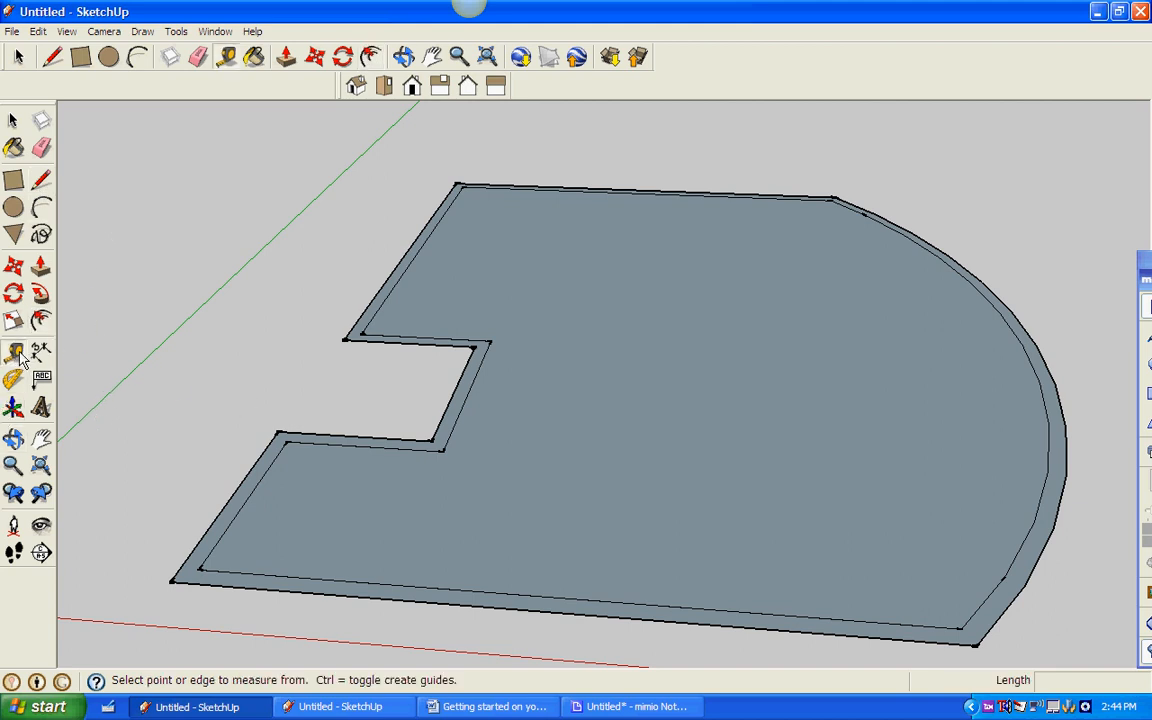
click(963, 613)
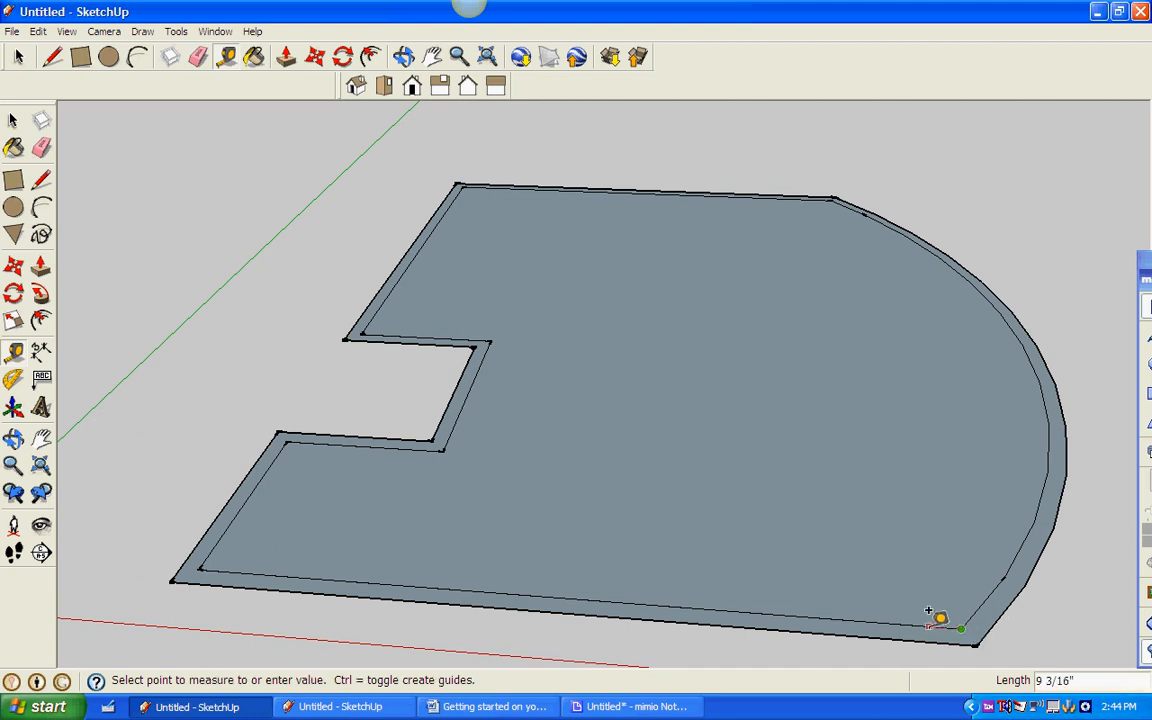
click(850, 602)
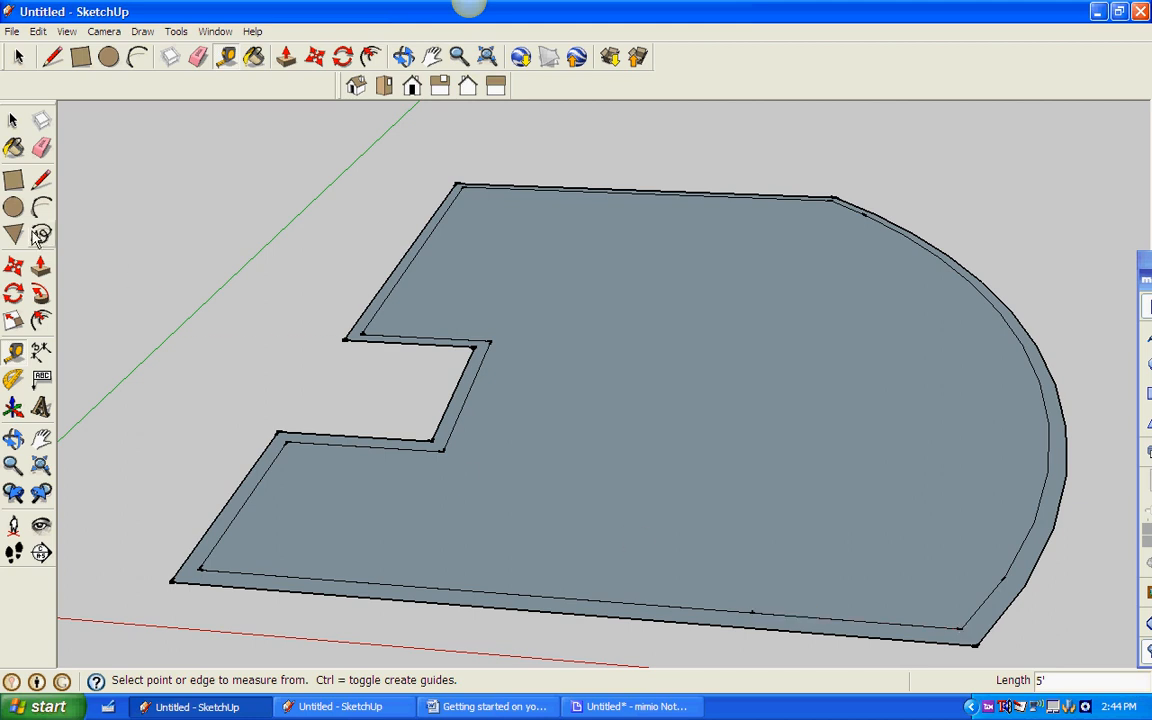
Step: Draw a 6" wide interior wall outline extending 6' into the floor along the green axis from the guide point
click(41, 179)
click(751, 612)
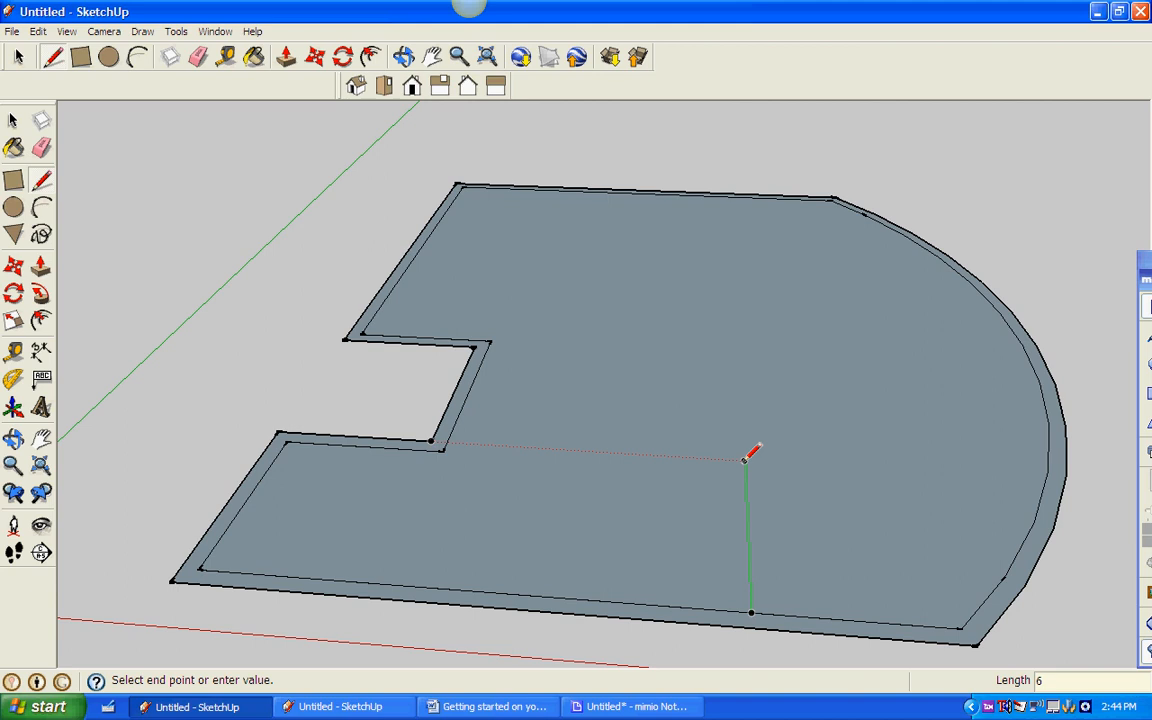
click(745, 460)
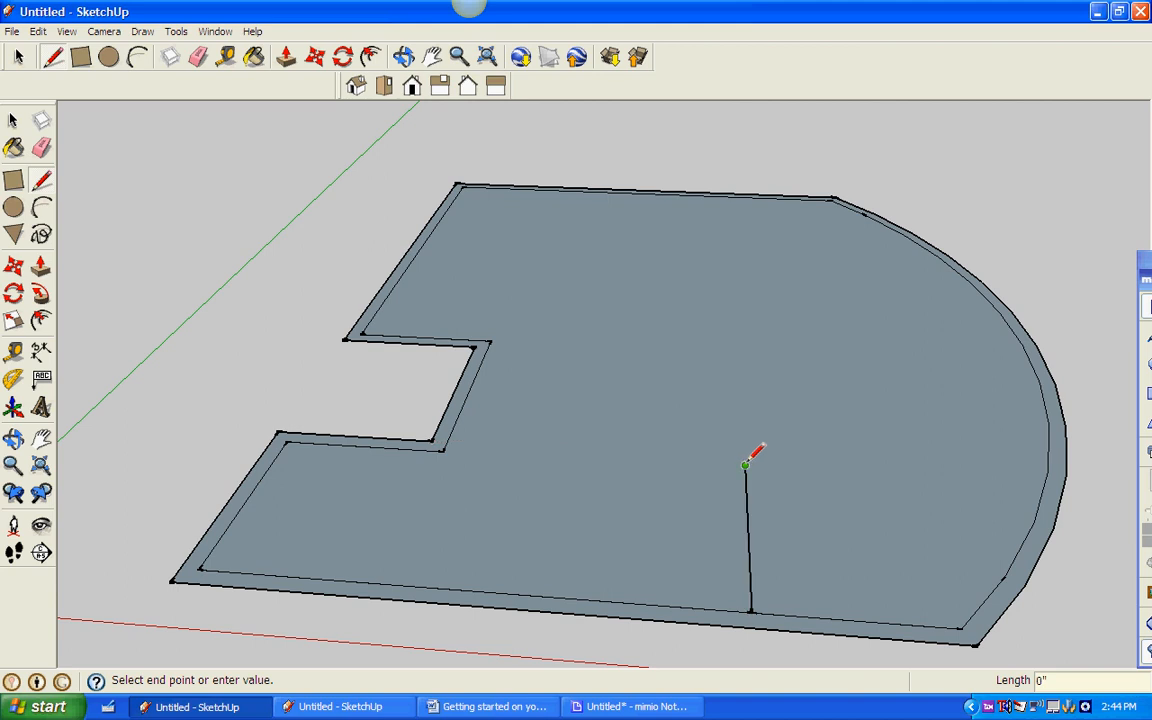
scroll(760, 466, up, 4)
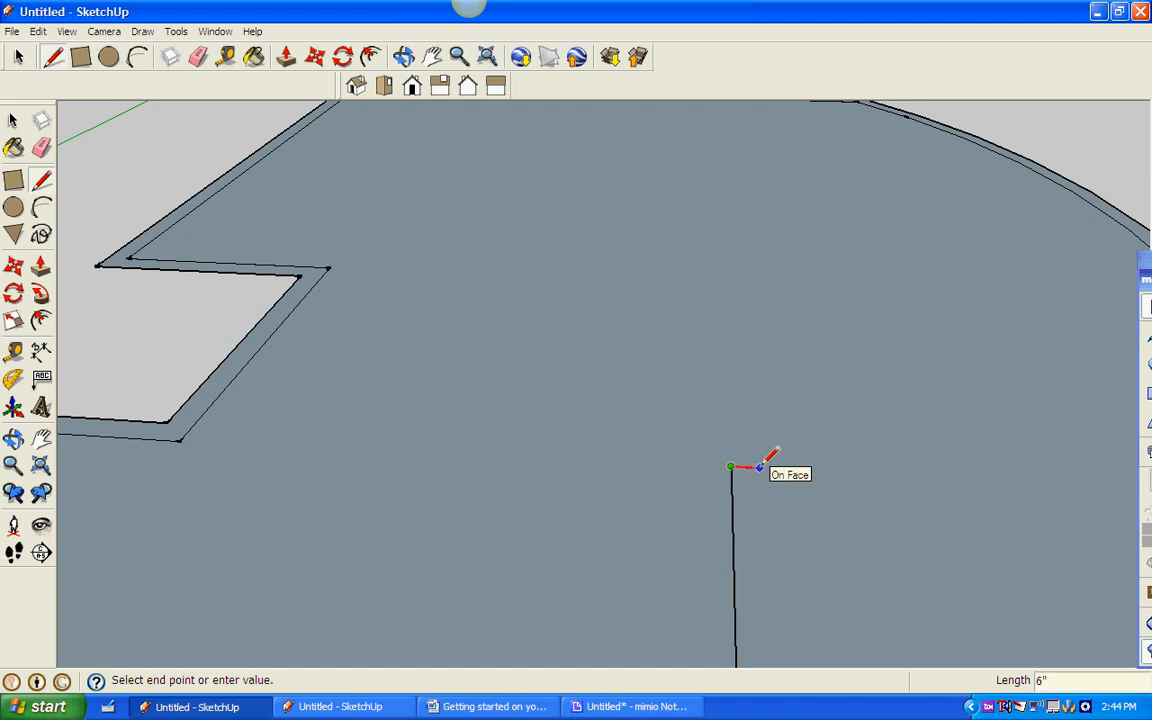
click(763, 466)
scroll(772, 578, down, 1)
scroll(772, 580, down, 3)
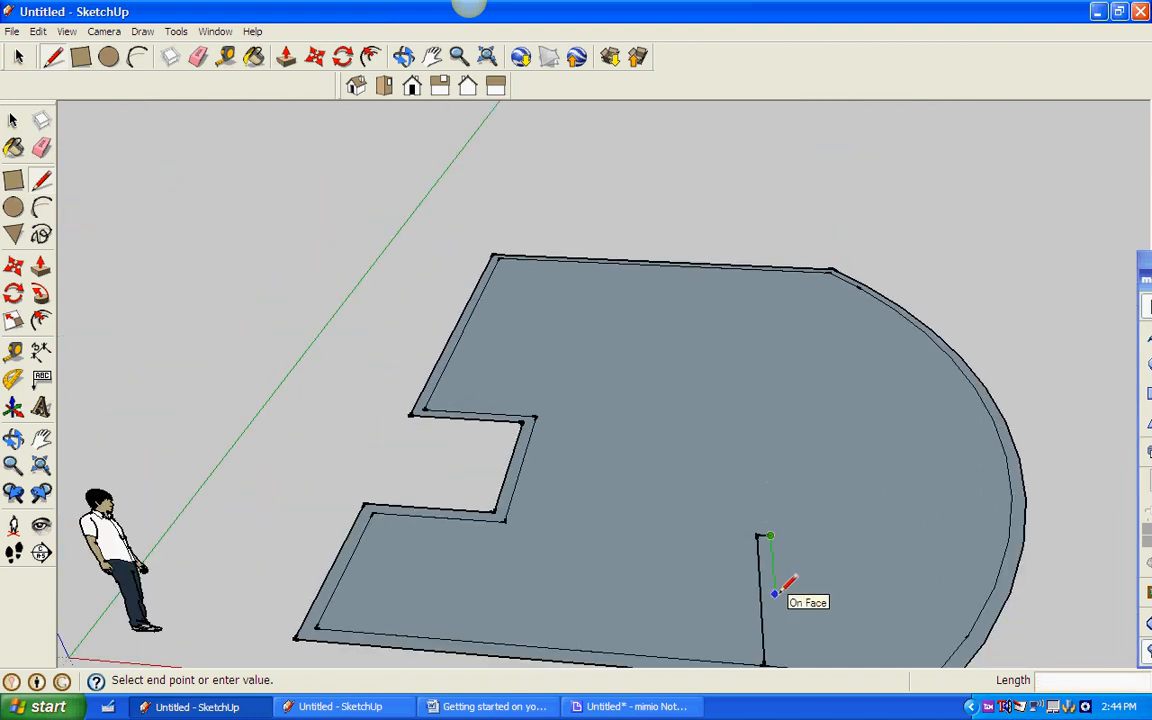
shift+middle_drag(776, 596, 784, 548)
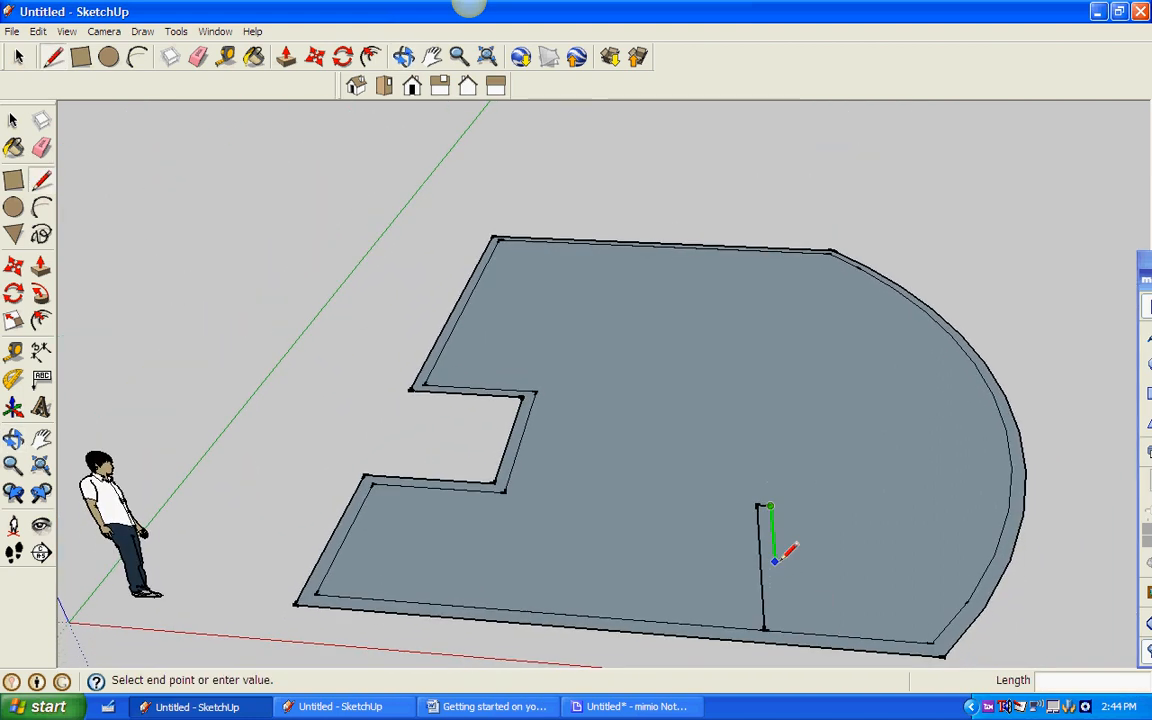
click(781, 626)
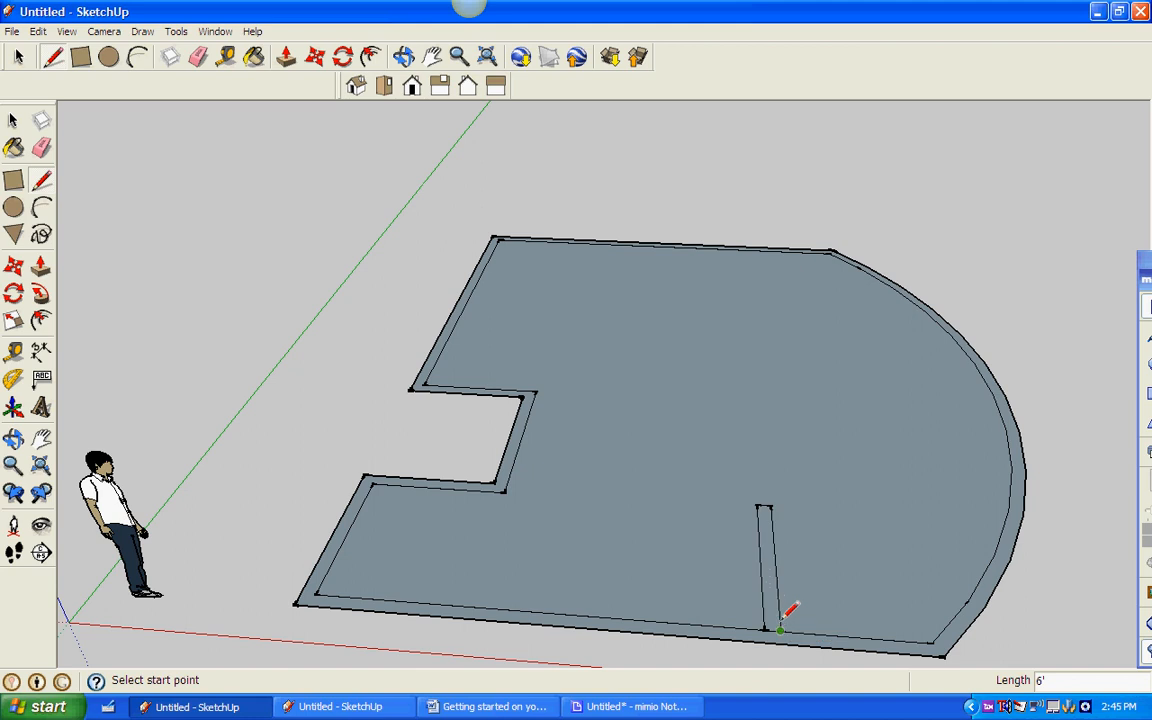
Step: Draw a 6" wide interior wall outline 4' long along the red axis from the end corner of the first interior wall toward the arc
scroll(785, 520, up, 2)
scroll(846, 524, down, 1)
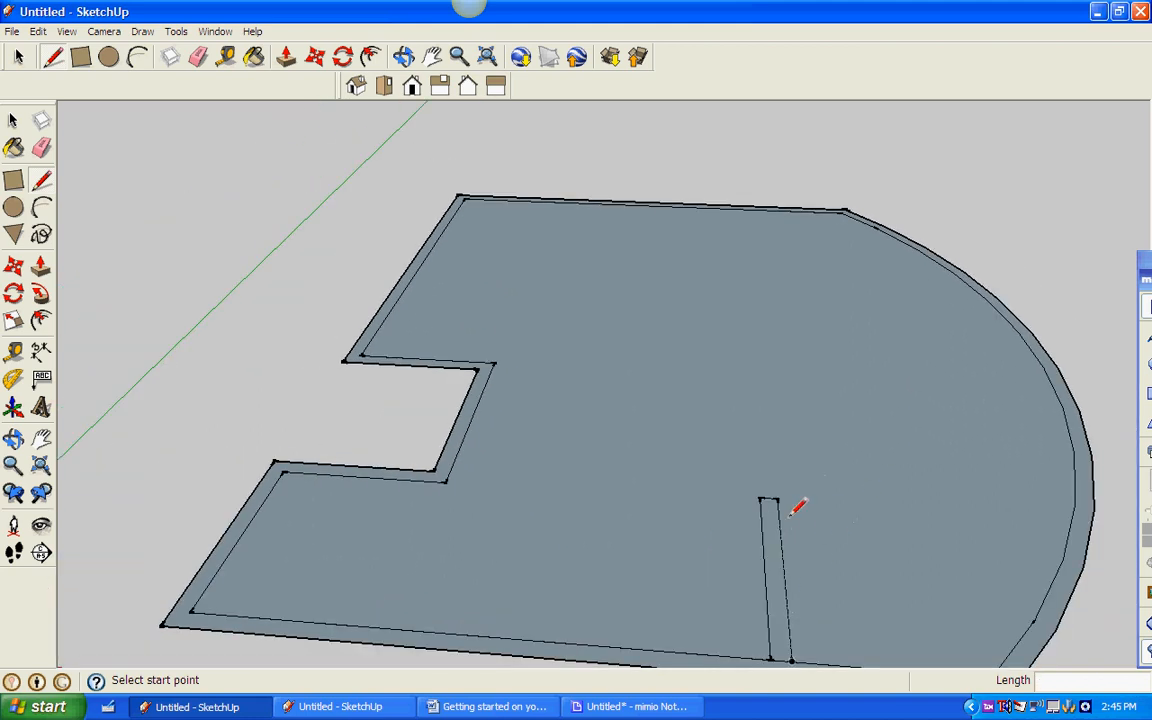
click(777, 499)
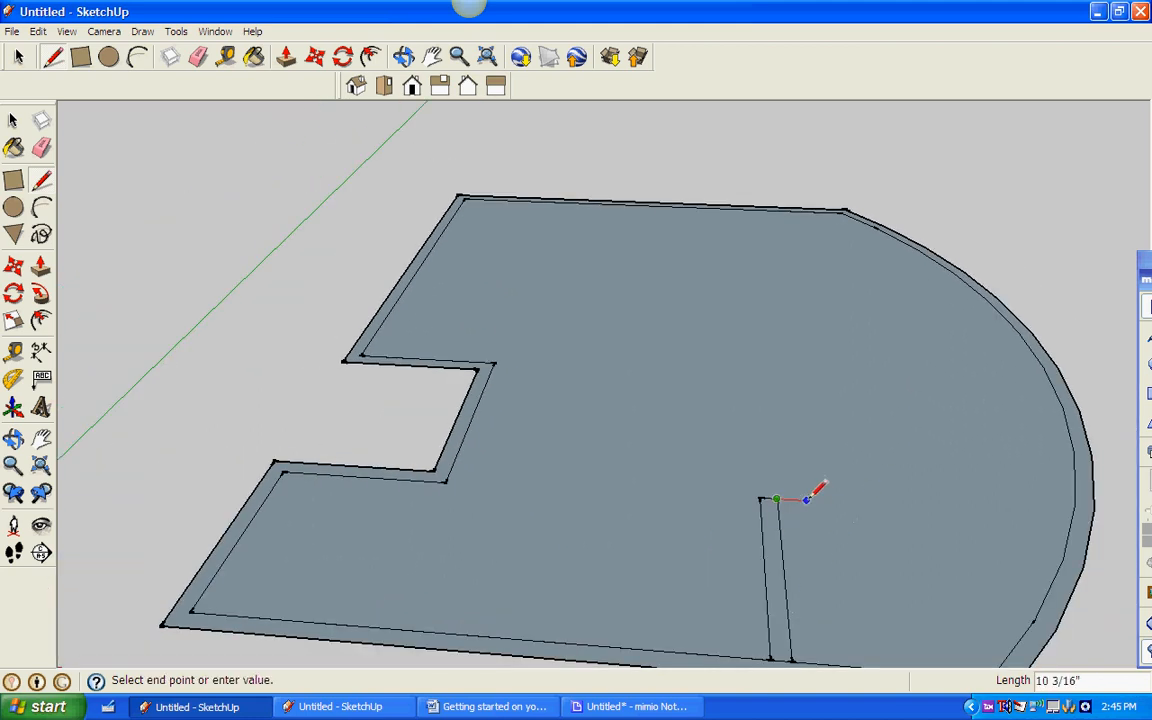
click(897, 506)
scroll(925, 503, up, 2)
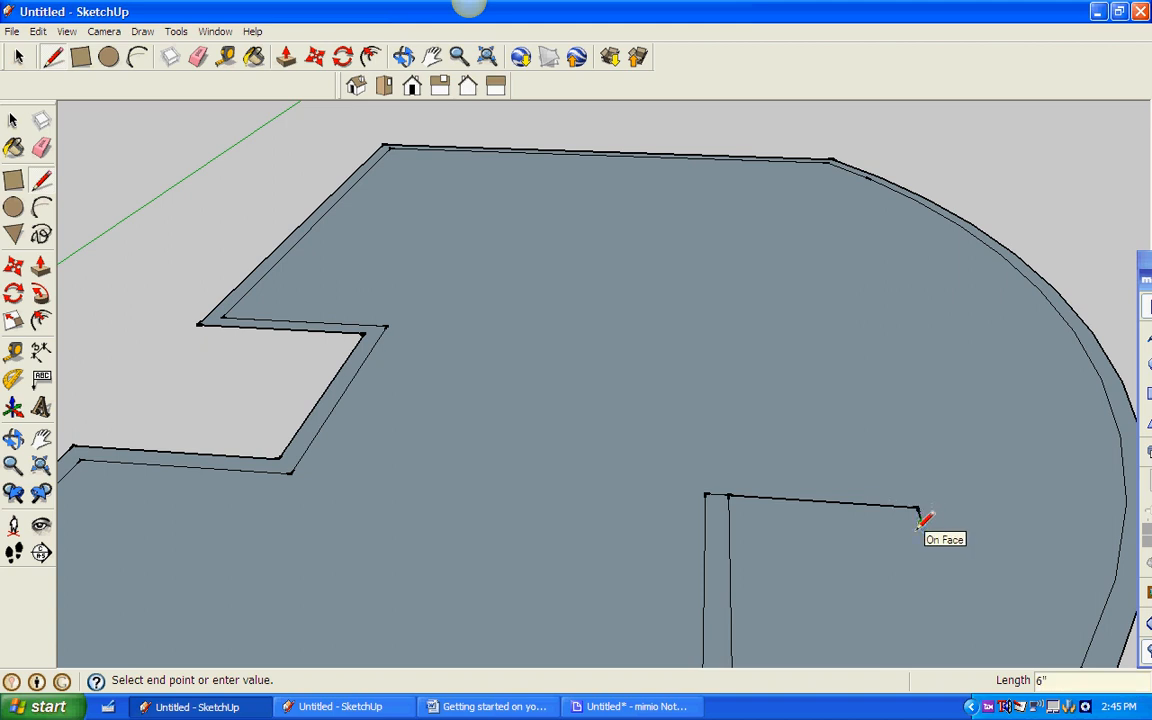
click(920, 520)
click(731, 511)
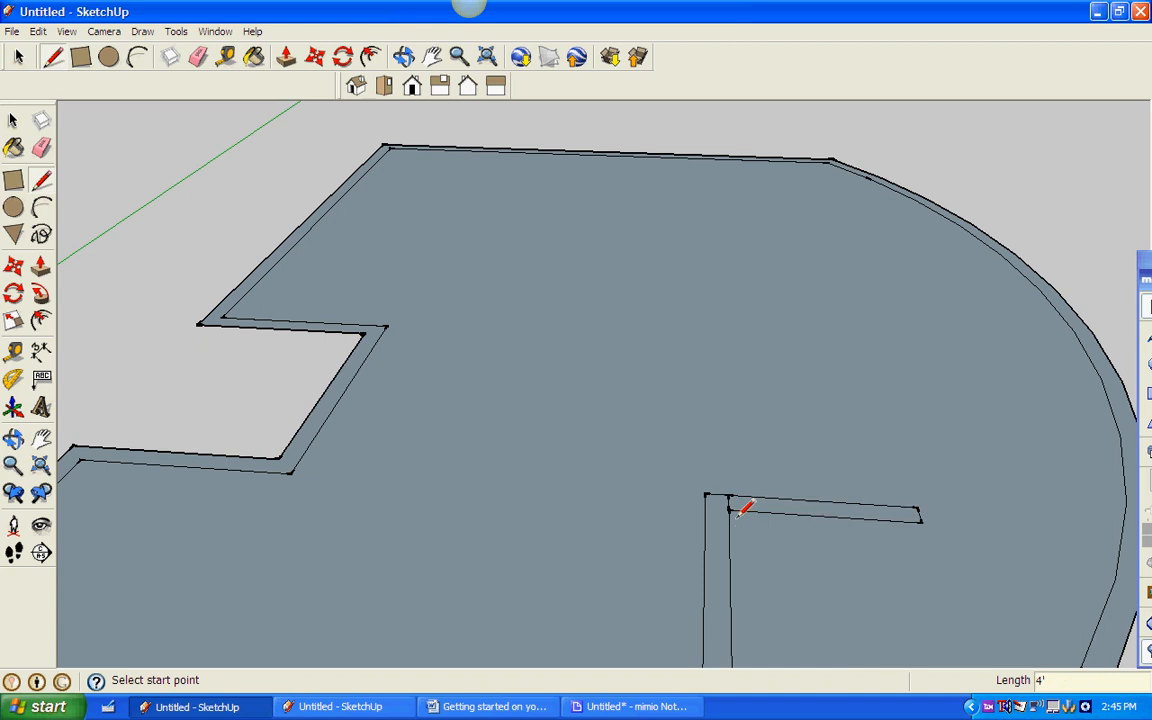
scroll(738, 470, down, 4)
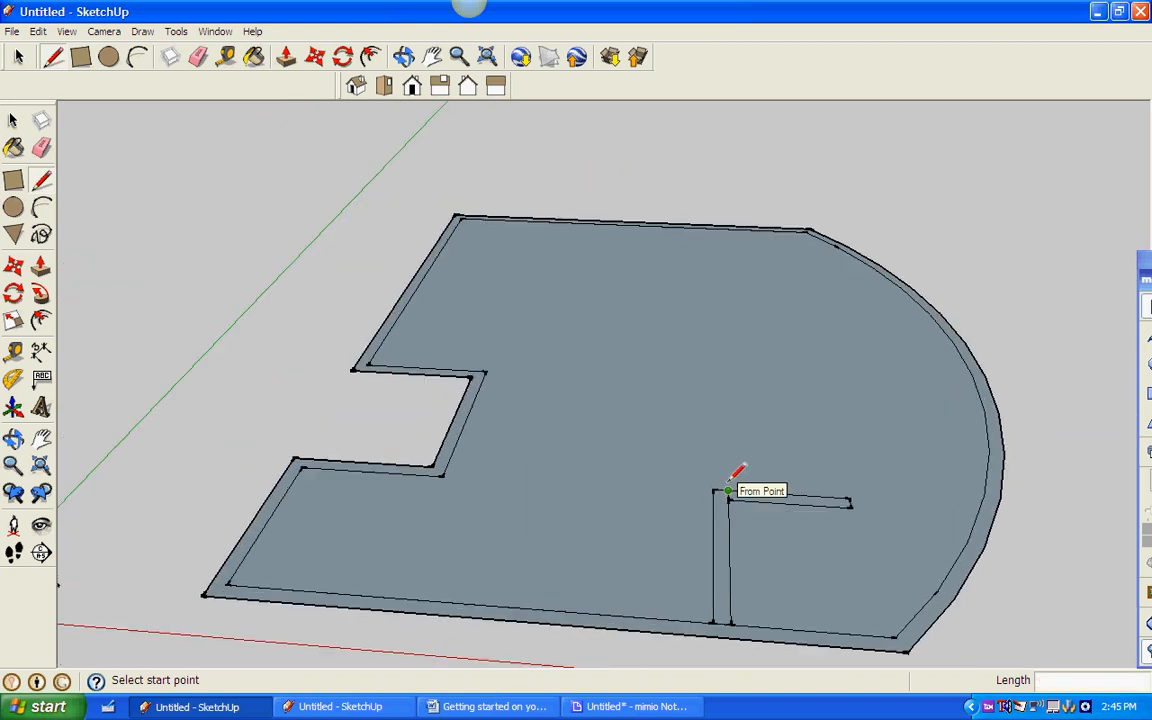
scroll(738, 470, up, 1)
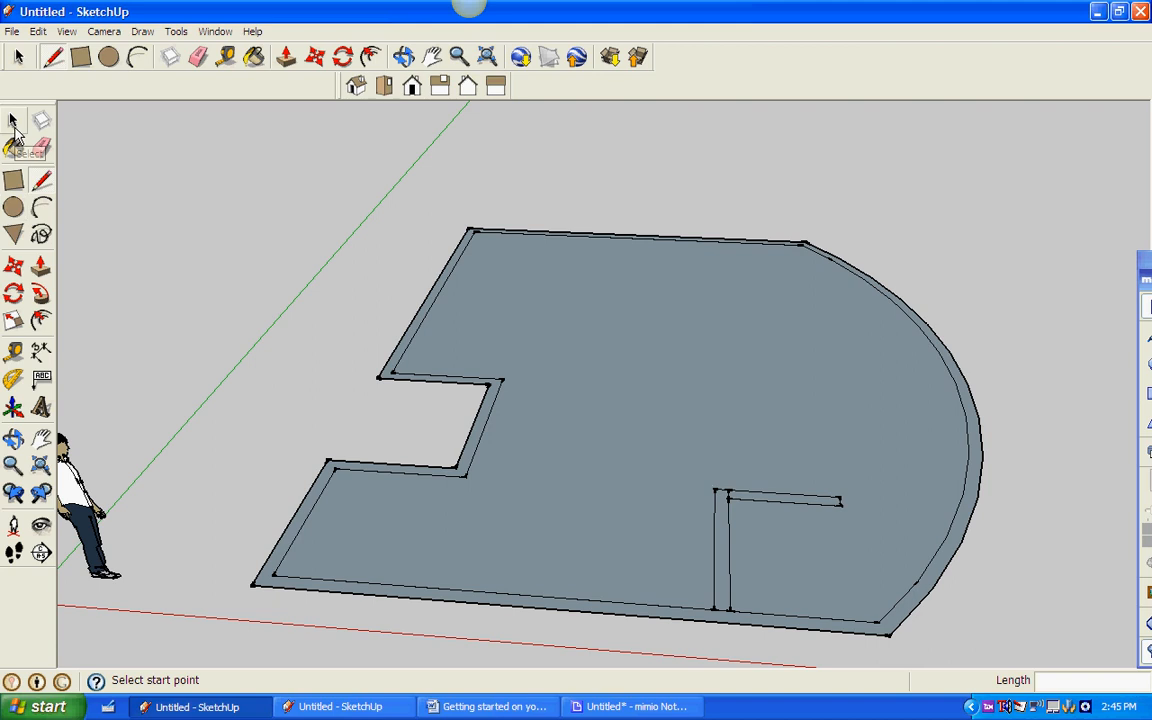
Step: Delete the edge segment between the base of the first interior wall and the exterior wall
click(13, 122)
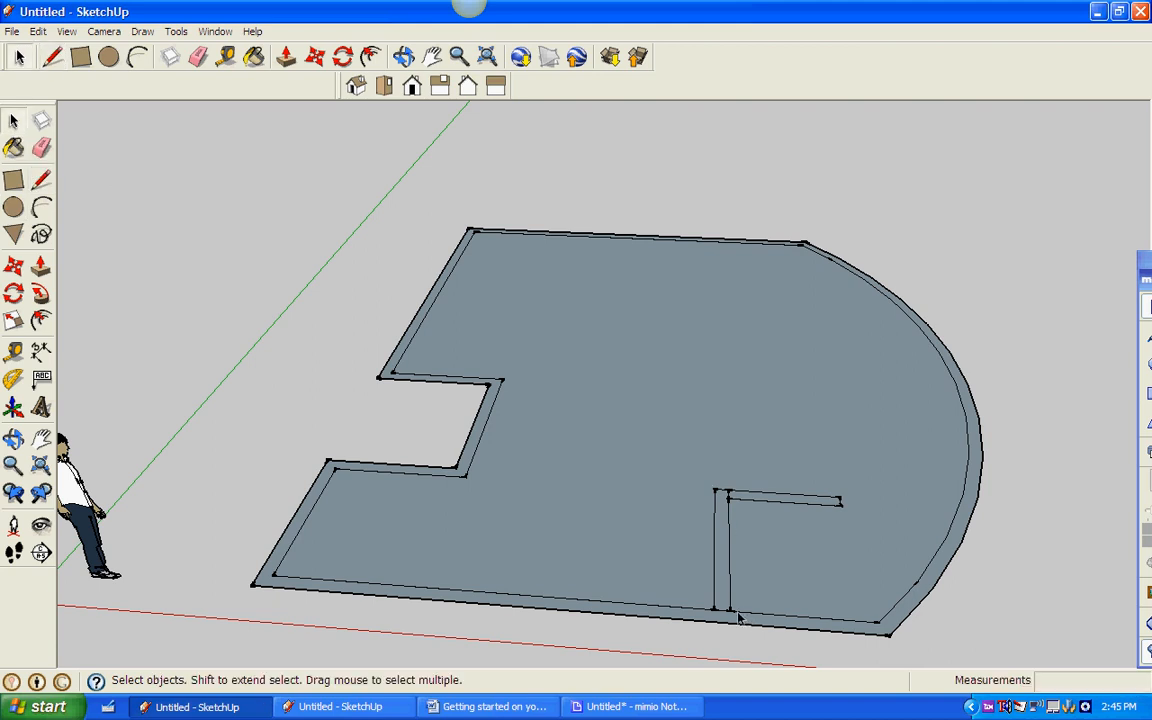
scroll(741, 619, up, 3)
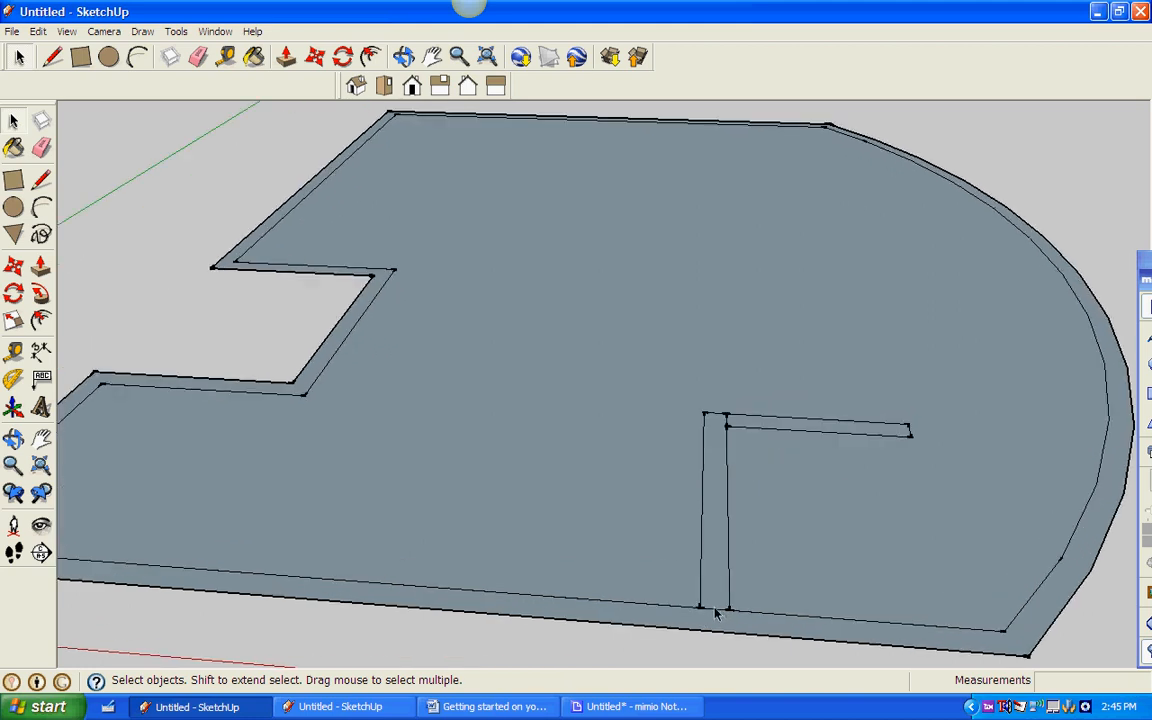
click(715, 615)
key(Delete)
key(ctrl+z)
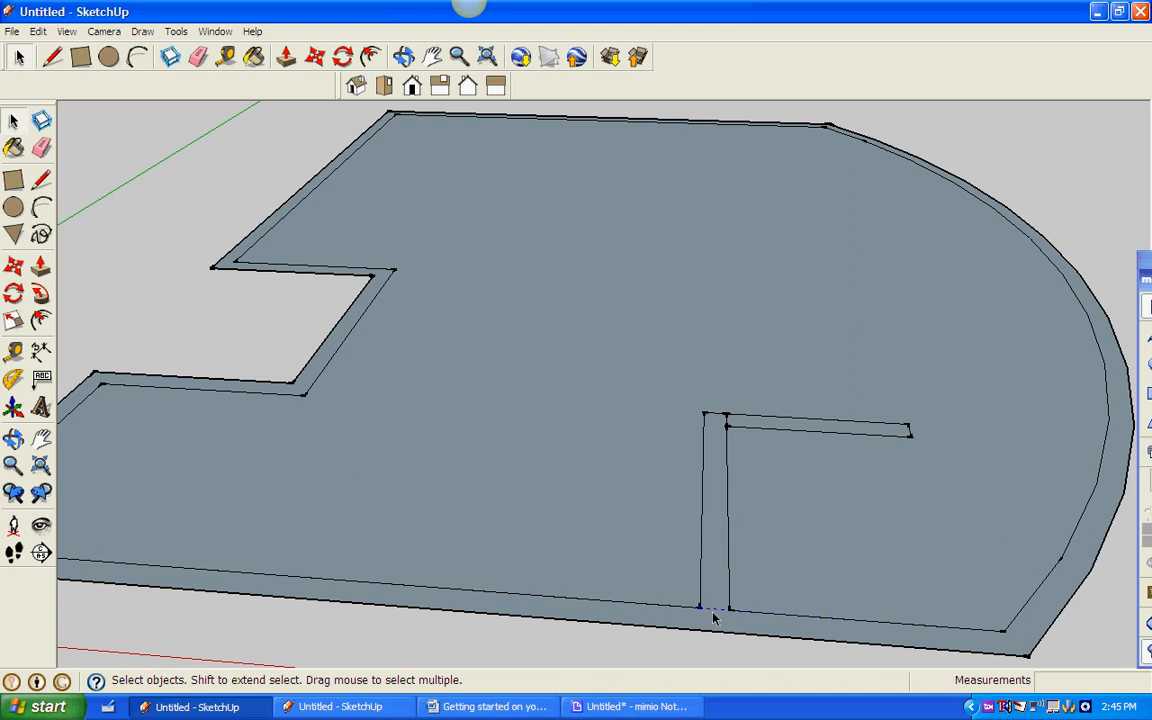
Step: Delete the short edge dividing the two interior walls at their corner to merge them into one outline
scroll(724, 445, up, 2)
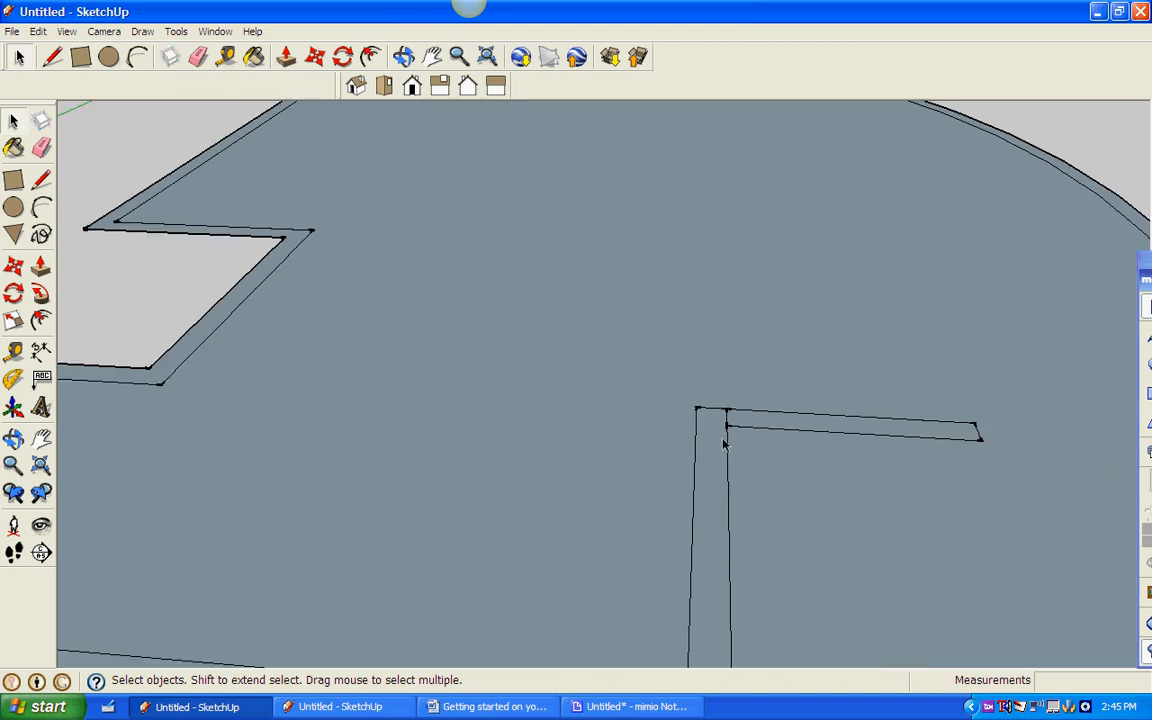
scroll(727, 421, up, 2)
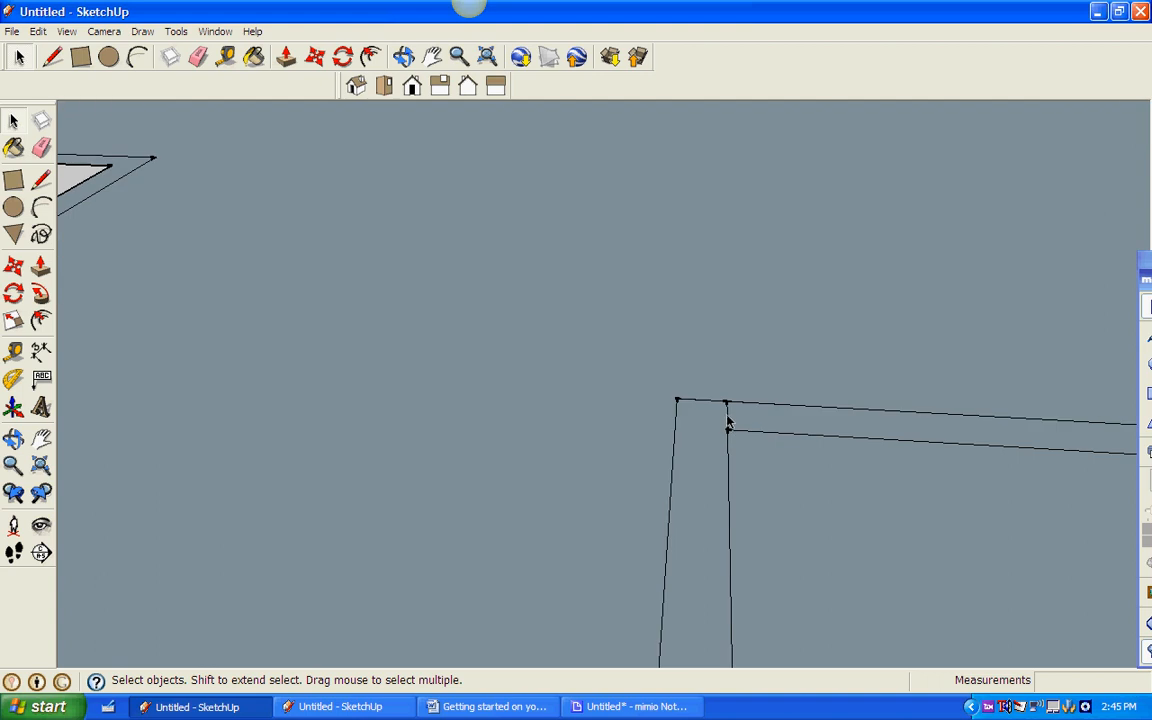
click(727, 417)
key(Delete)
scroll(726, 430, down, 3)
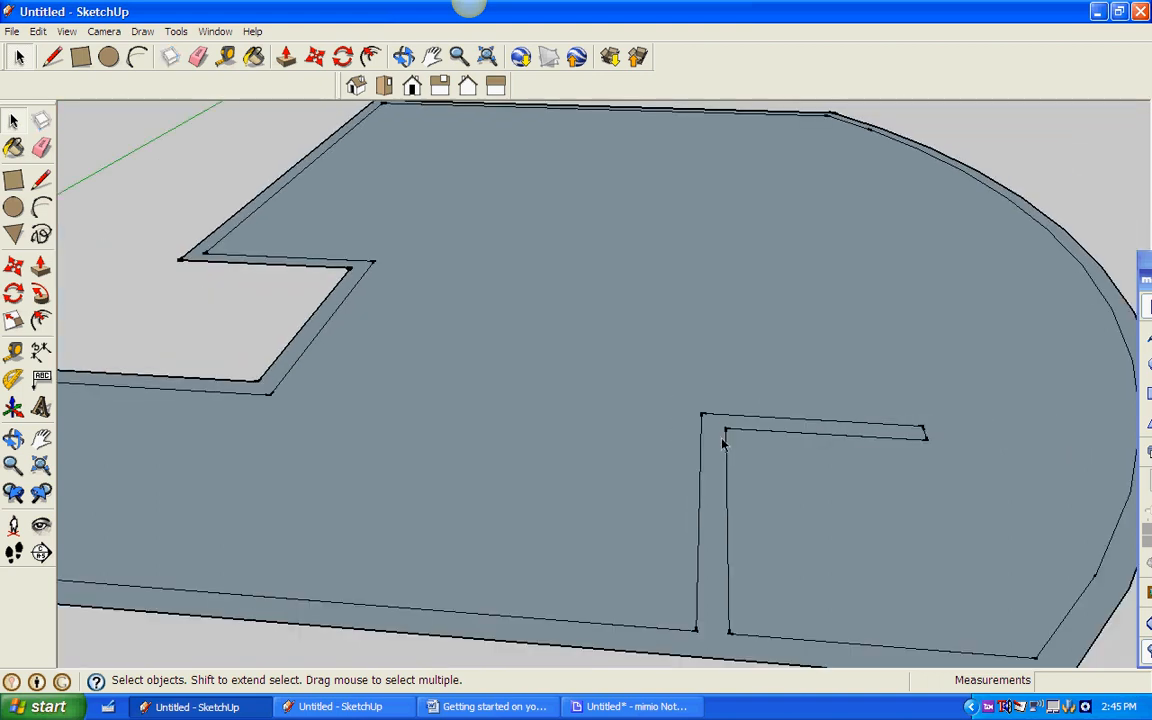
scroll(724, 445, down, 4)
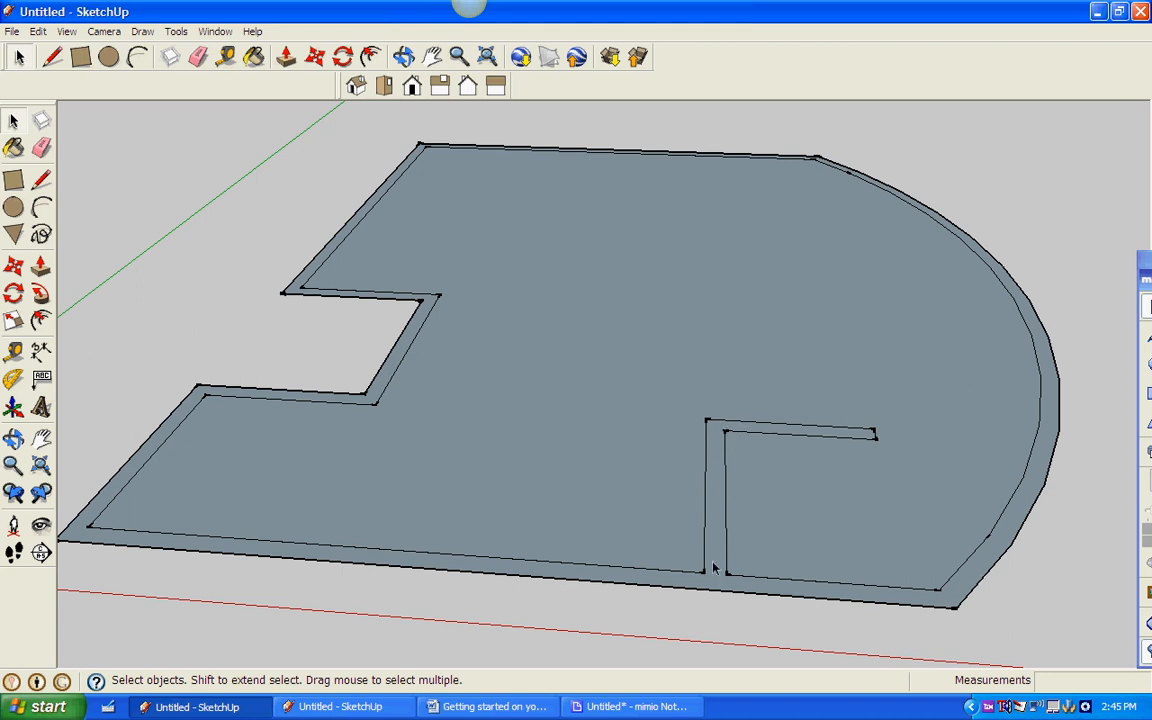
Step: Push/Pull the connected exterior and interior wall face up to a height of 10'
click(41, 265)
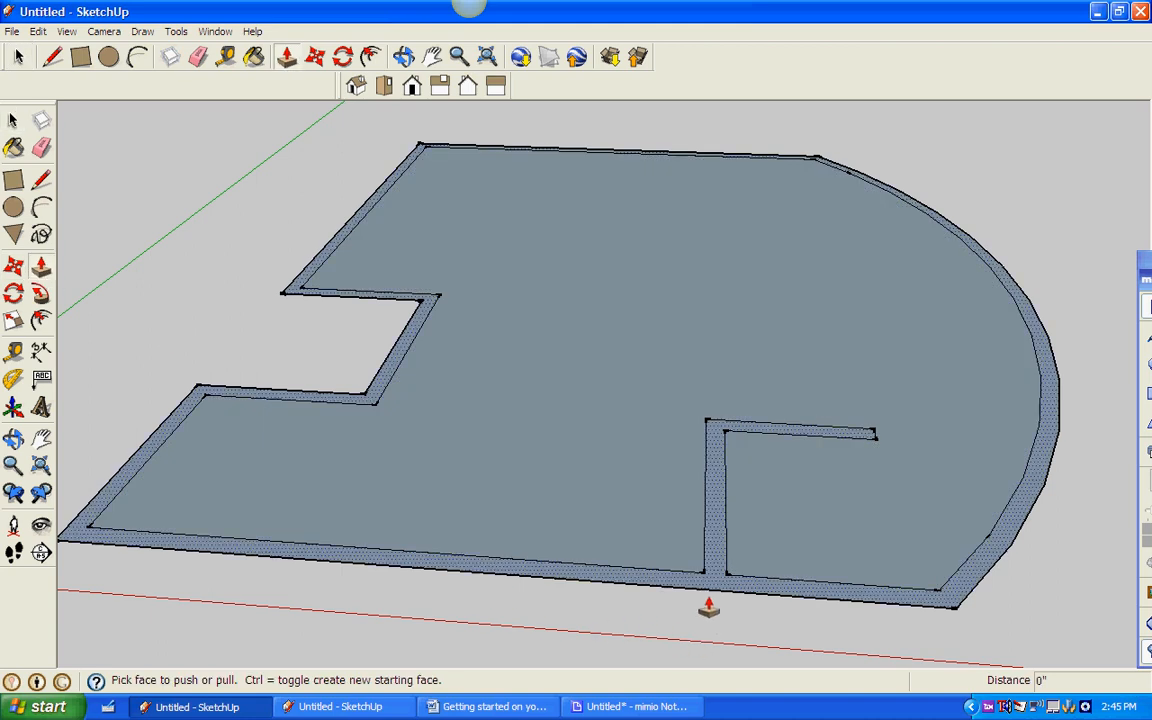
drag(713, 591, 688, 421)
text(1)
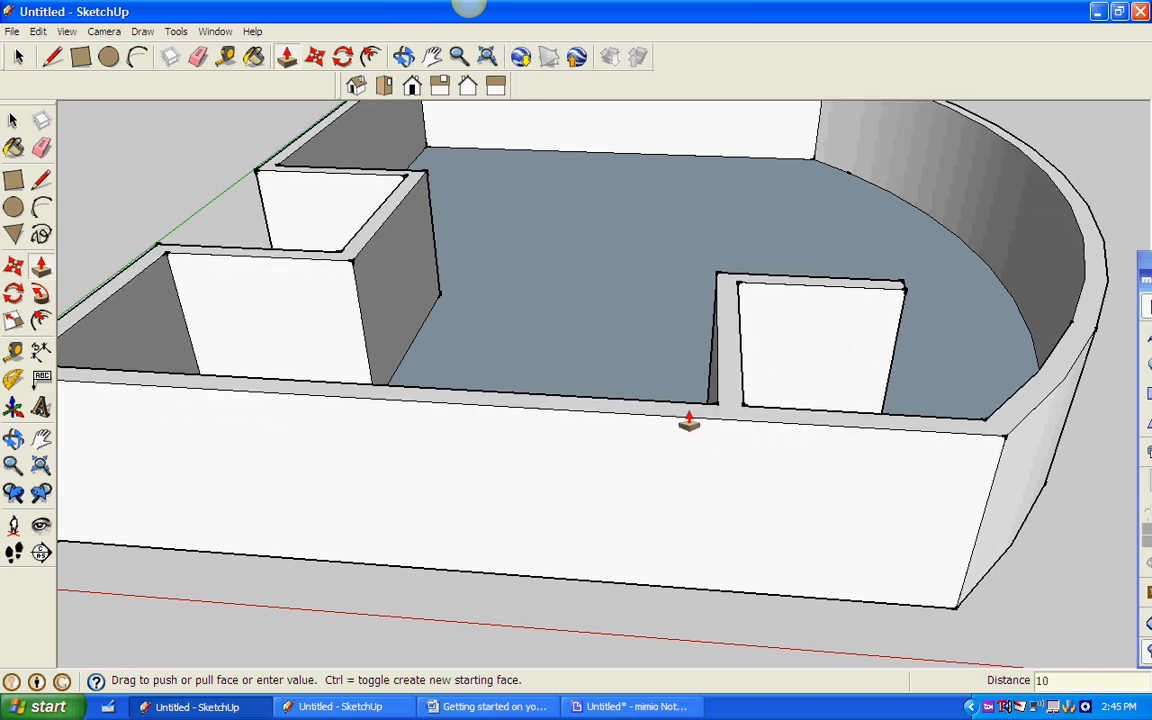
text(0')
key(Return)
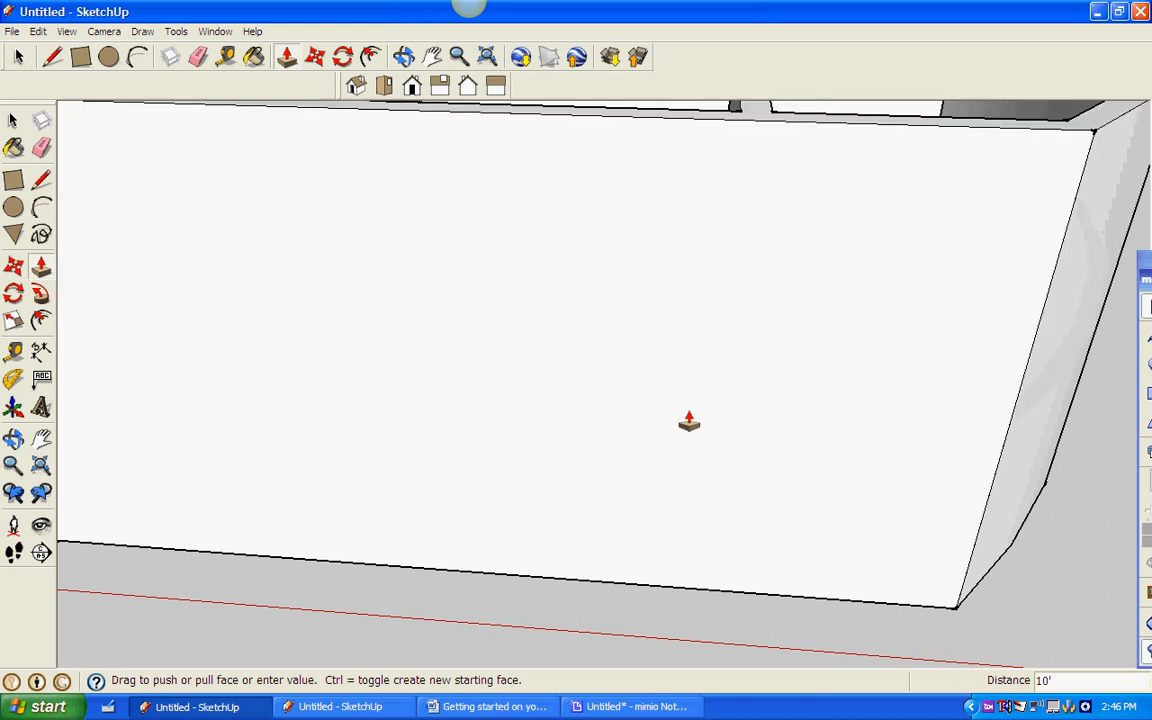
scroll(687, 419, down, 5)
middle_drag(653, 414, 651, 489)
click(987, 706)
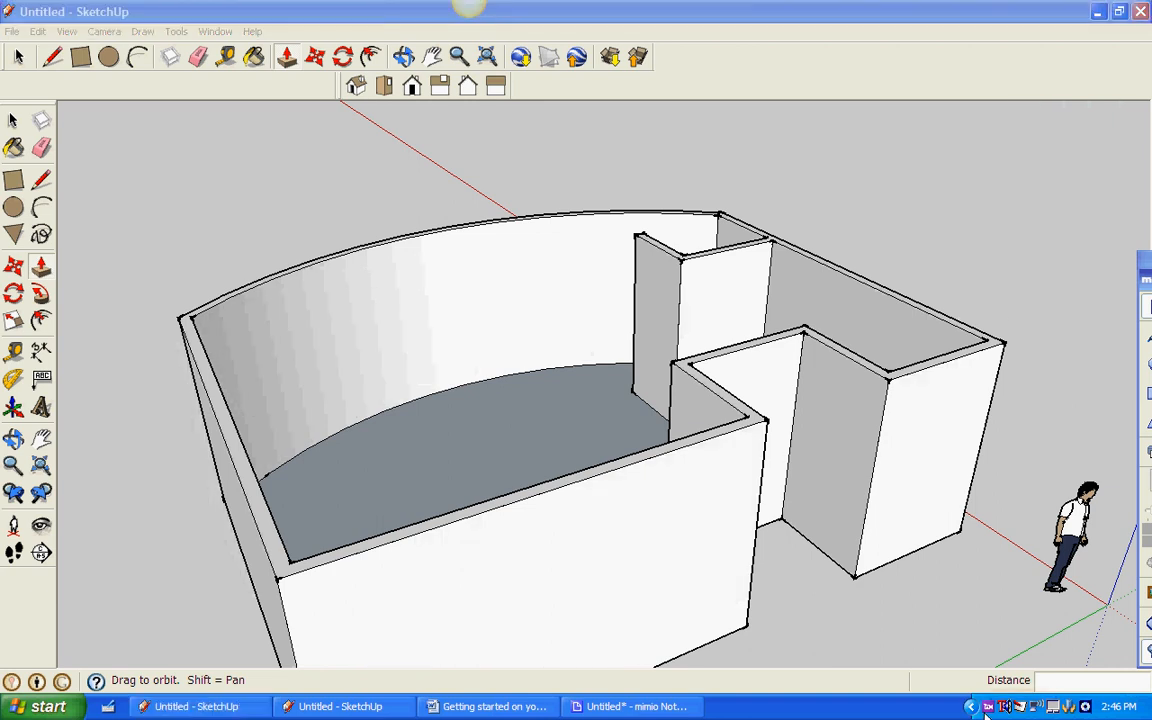